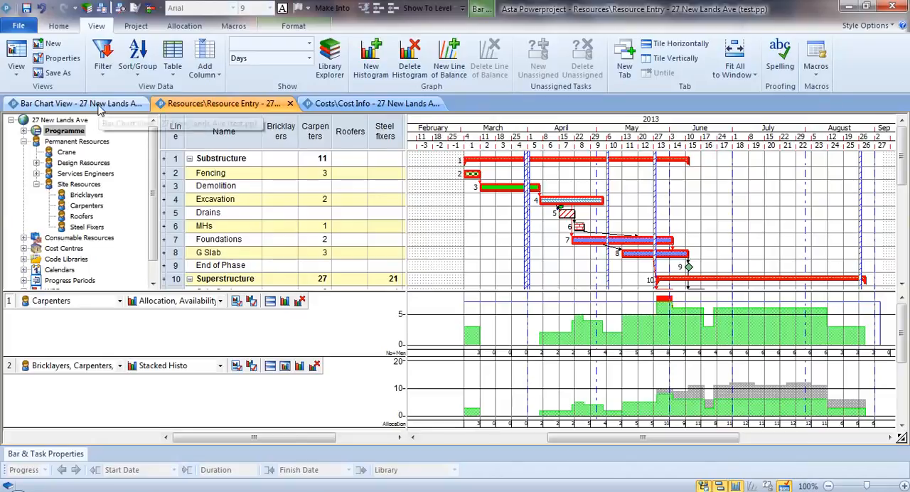
Step: Switch from the resource view to the bar chart and open the saved Progress View
left_click(101, 108)
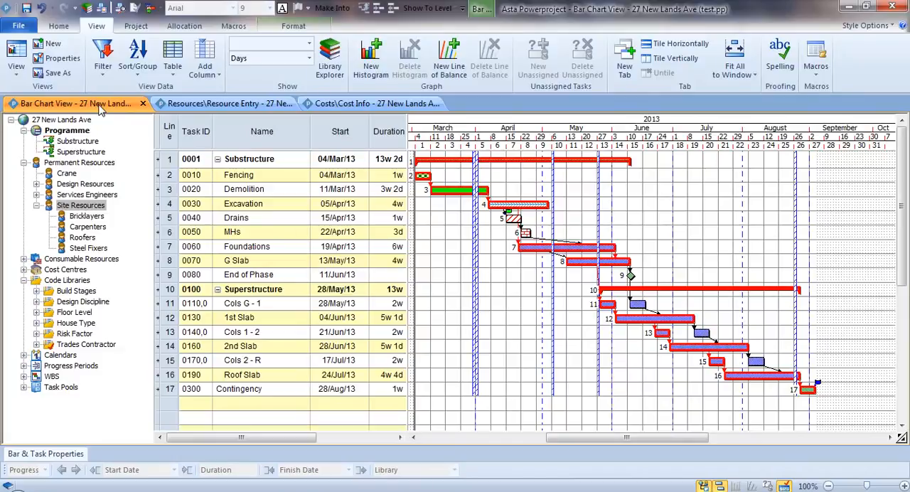
left_click(17, 75)
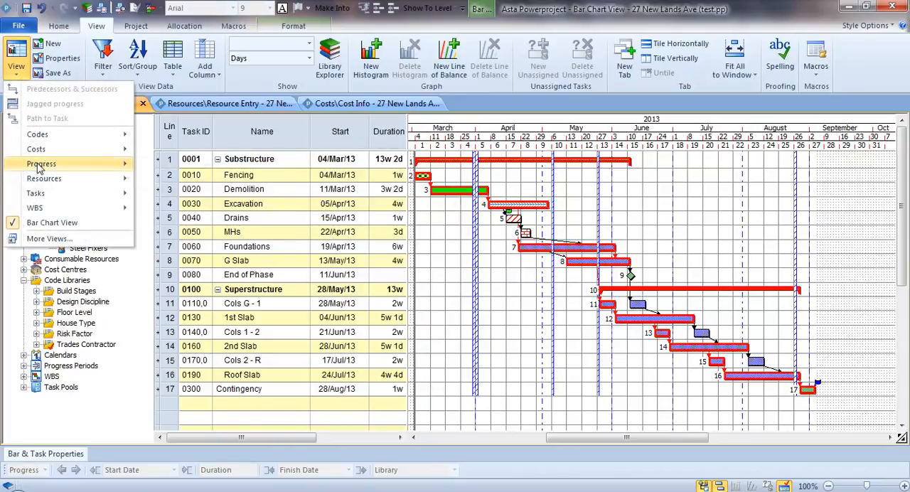
mouse_move(42, 168)
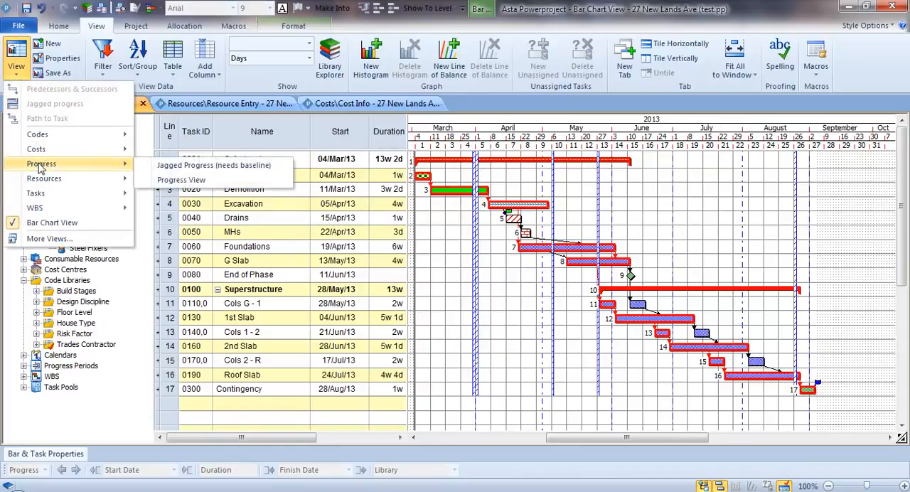
left_click(219, 182)
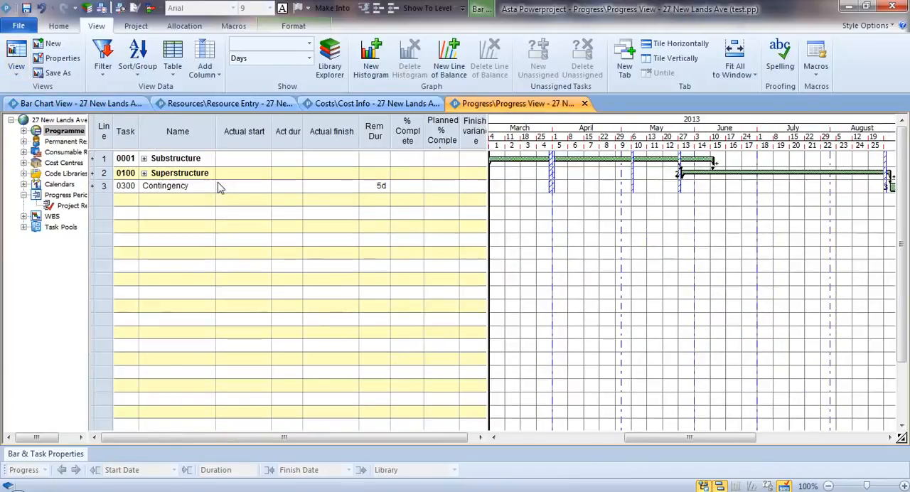
Step: Expand the Substructure and Superstructure summary tasks so their individual task bars show from the March start
double_click(533, 161)
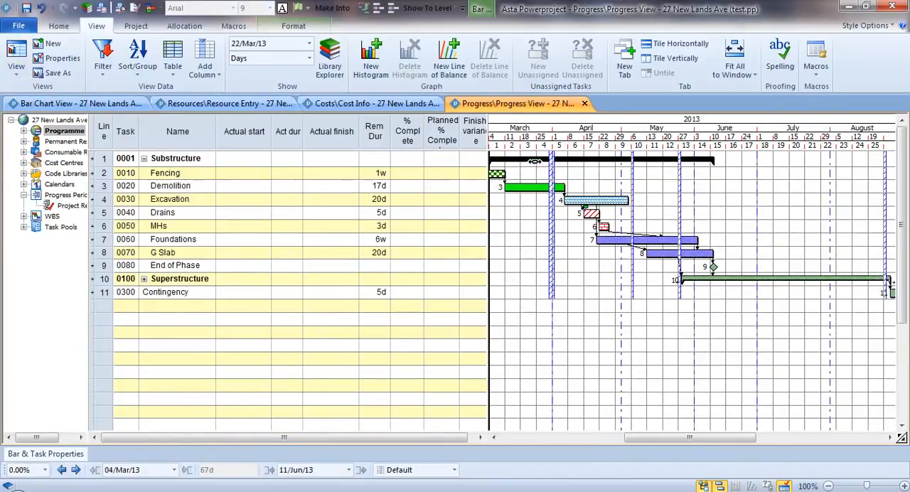
double_click(722, 278)
left_click(746, 241)
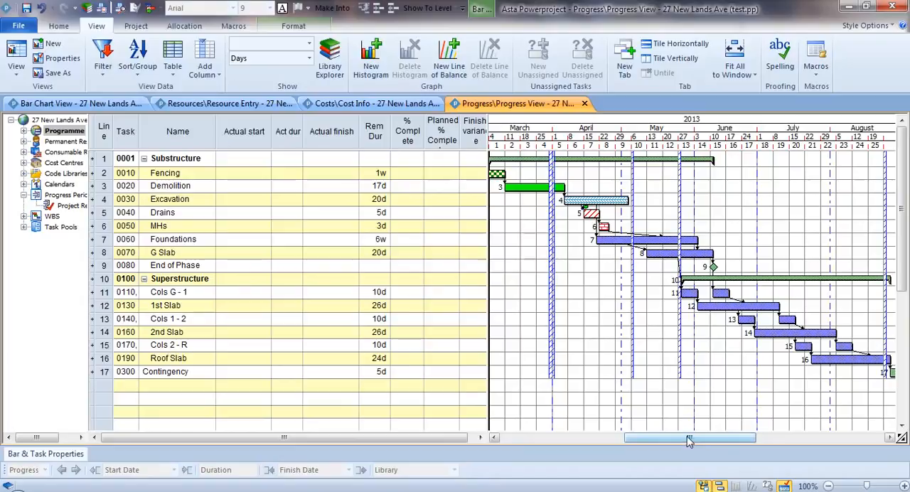
left_click_drag(688, 440, 684, 441)
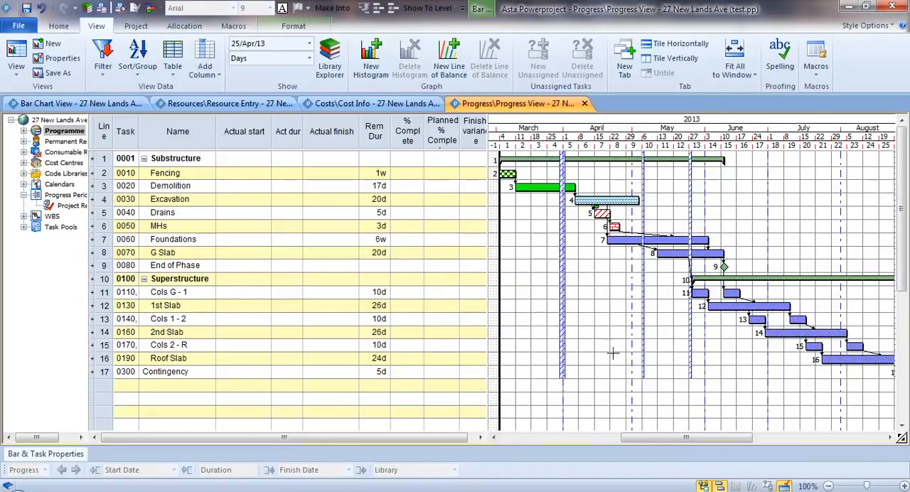
Step: Create a new project baseline named Original Plan
left_click(138, 26)
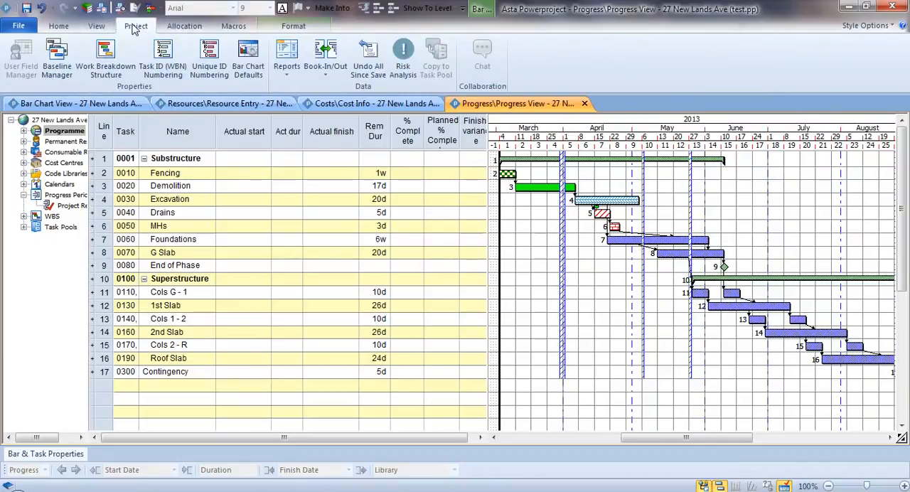
left_click(61, 61)
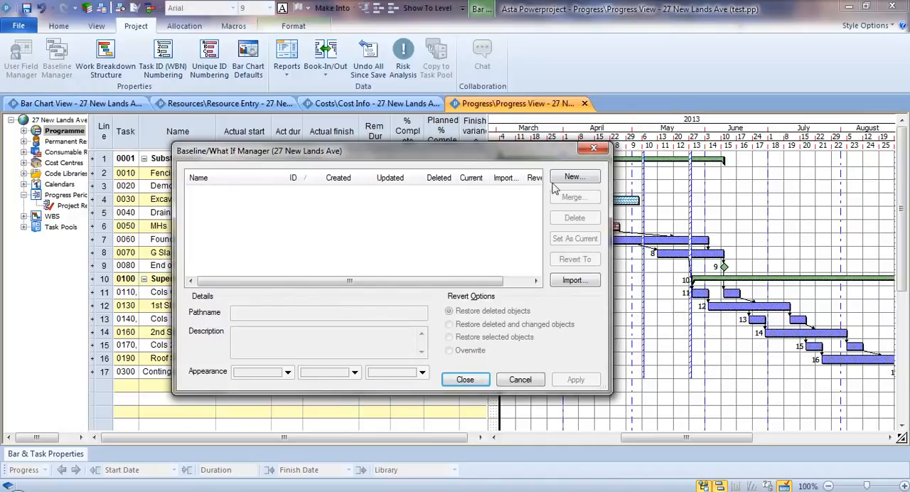
left_click(574, 177)
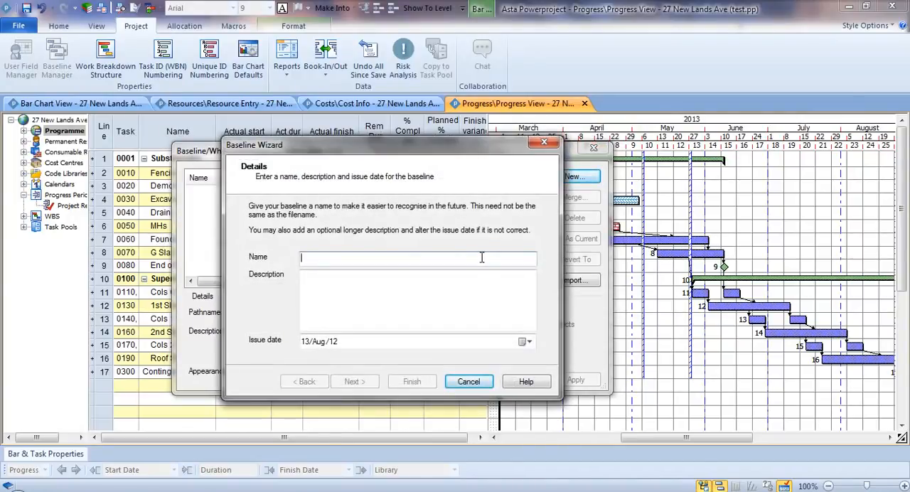
type("Original Plan")
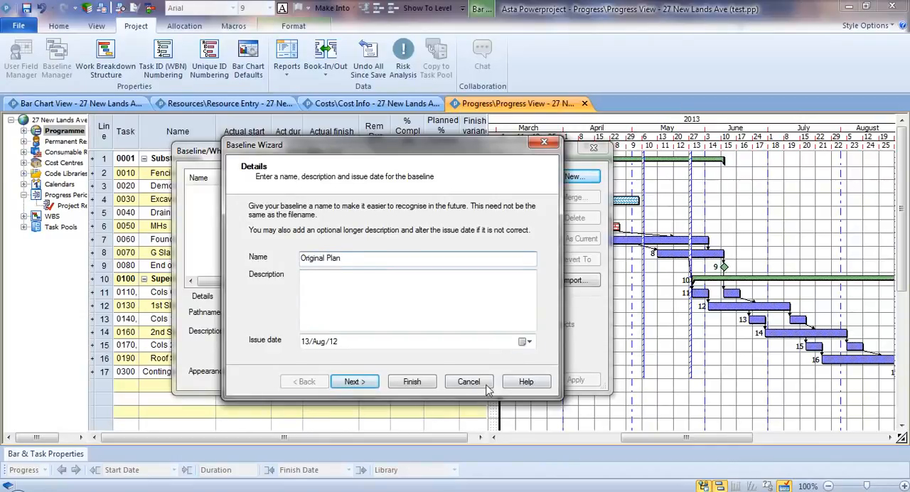
left_click(417, 384)
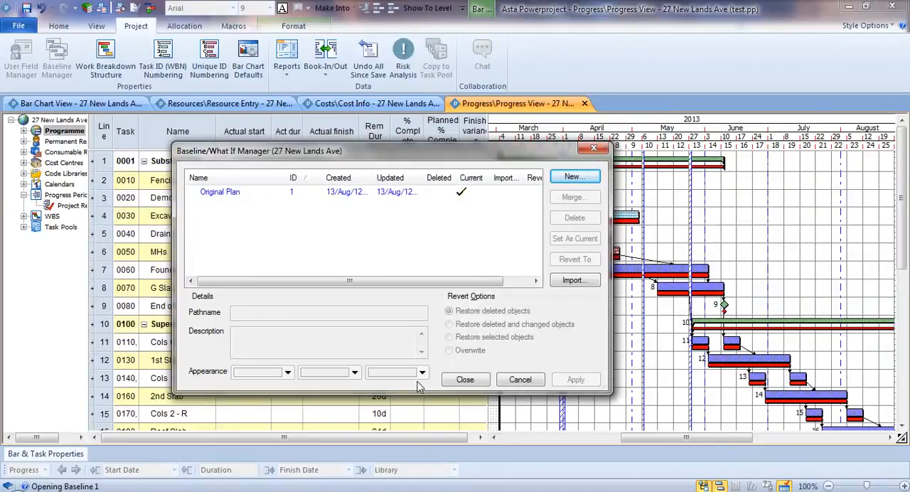
Step: Set the Original Plan baseline's bar appearance to yellow and close the baseline manager
left_click(196, 192)
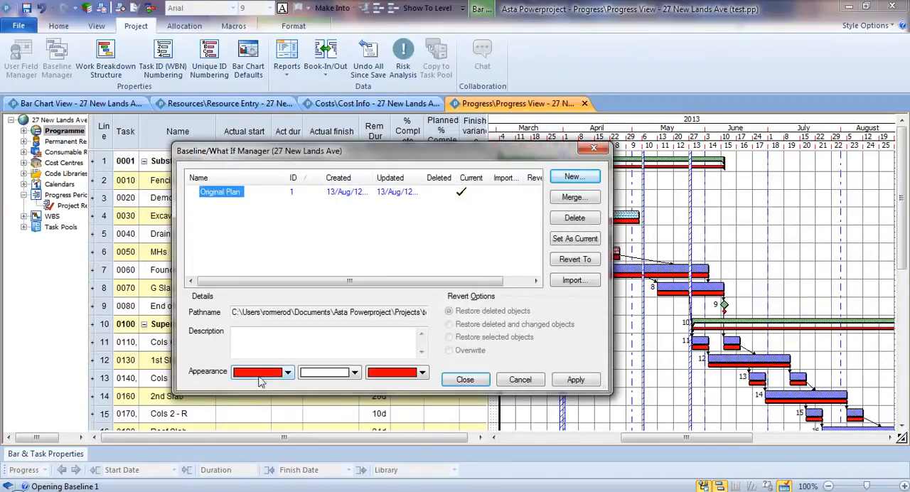
left_click(289, 378)
left_click(307, 392)
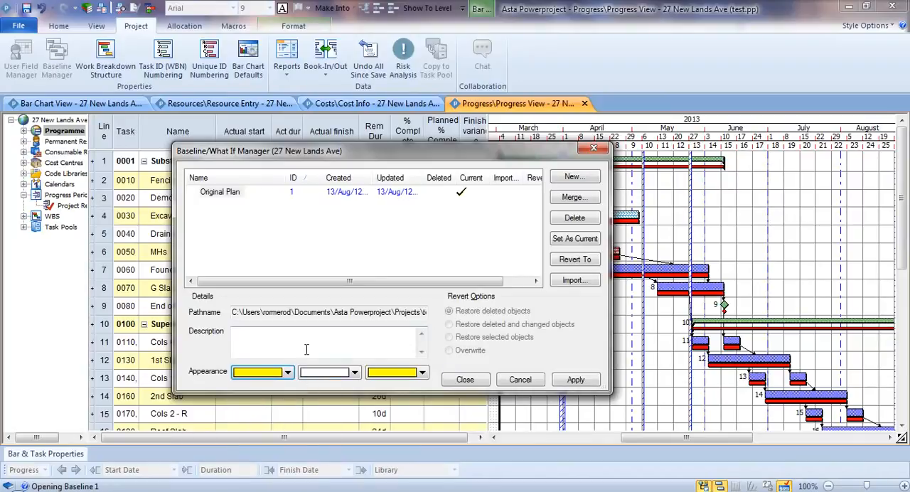
left_click(306, 346)
left_click(253, 233)
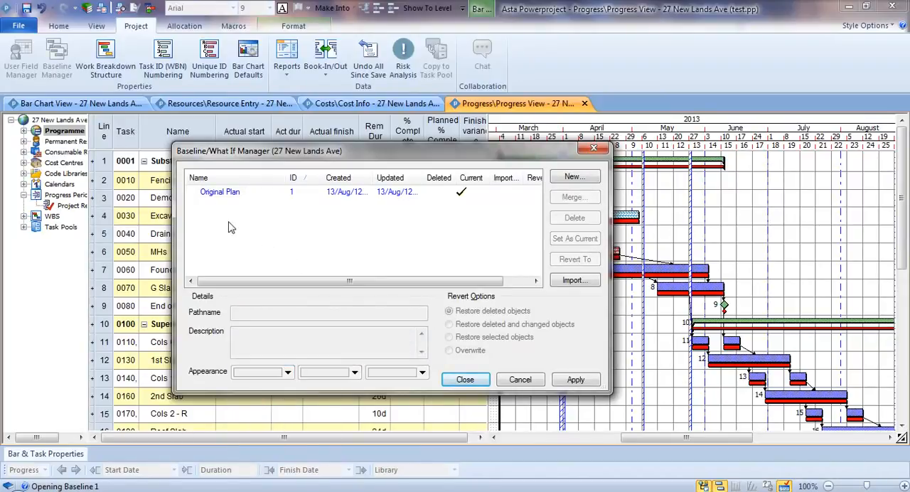
left_click(205, 194)
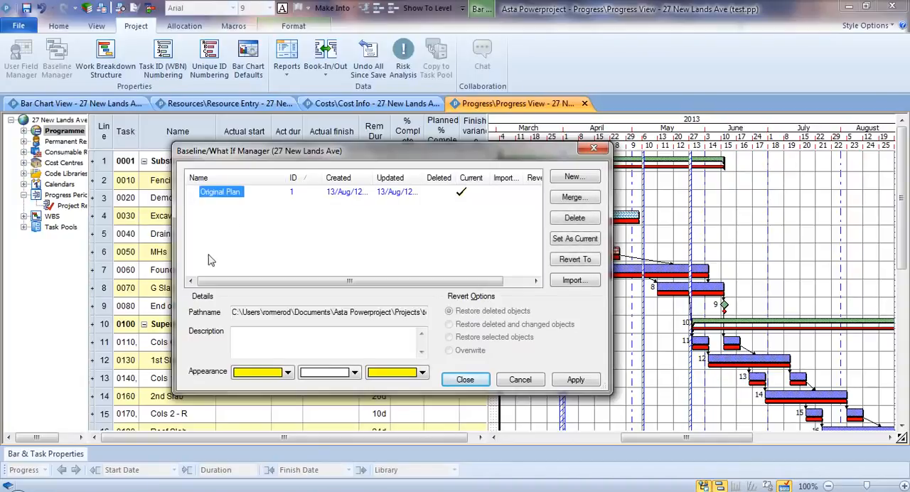
left_click(465, 379)
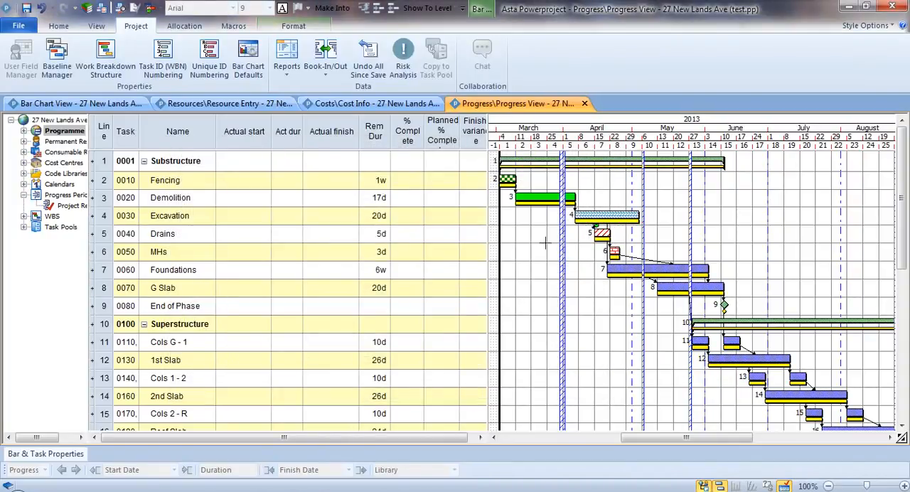
Step: Try delaying the Demolition task to start on 18/Mar/13 to check its finish variance against the baseline, and undo the move
left_click(545, 201)
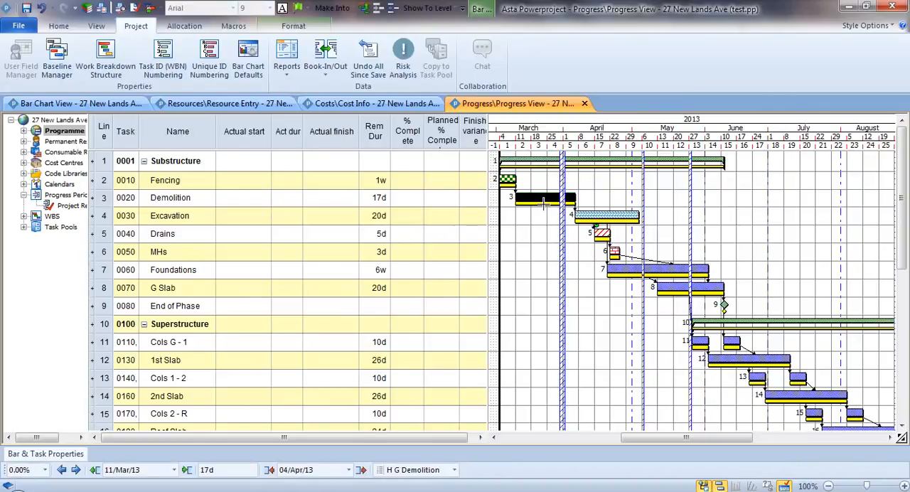
left_click(543, 203)
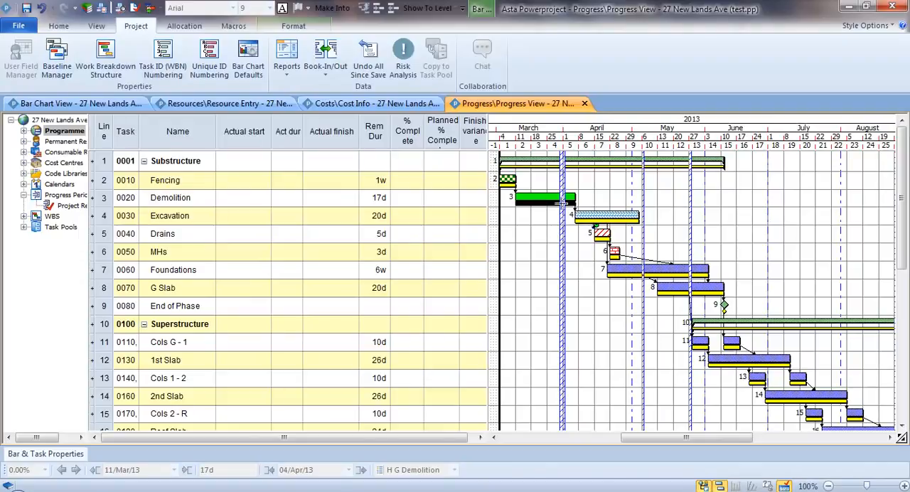
left_click(540, 198)
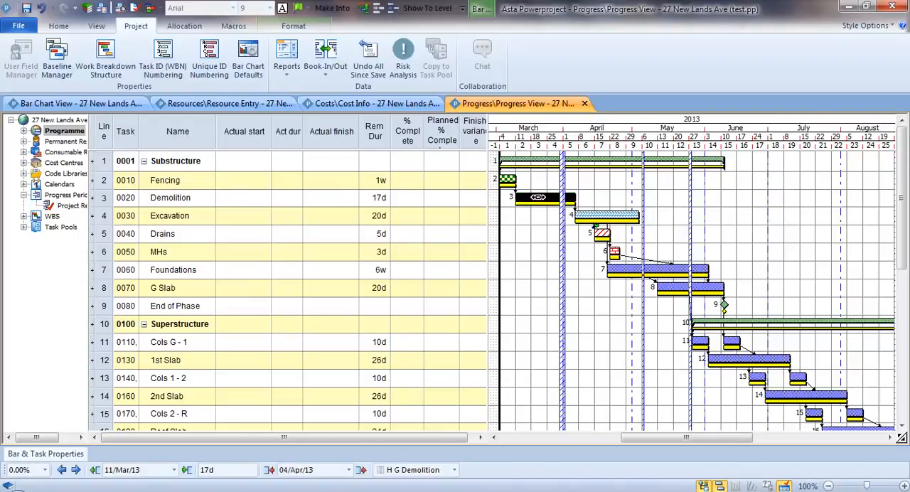
left_click_drag(536, 197, 552, 198)
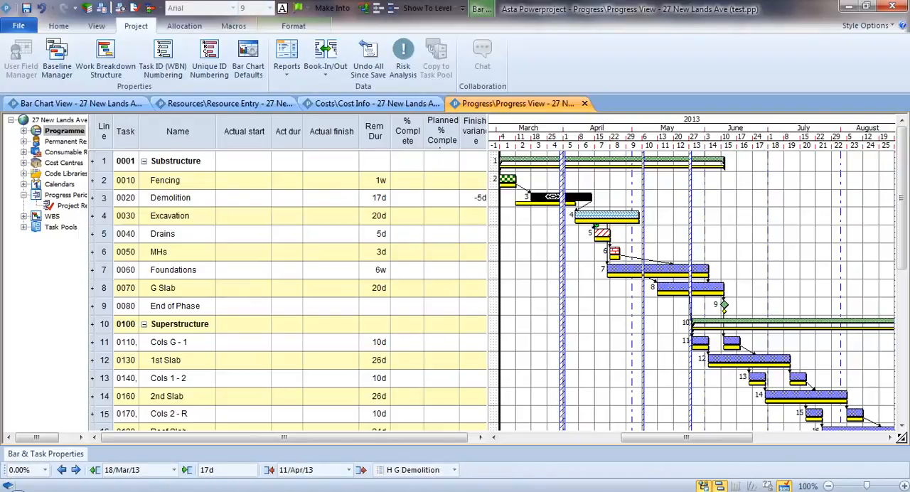
left_click(472, 131)
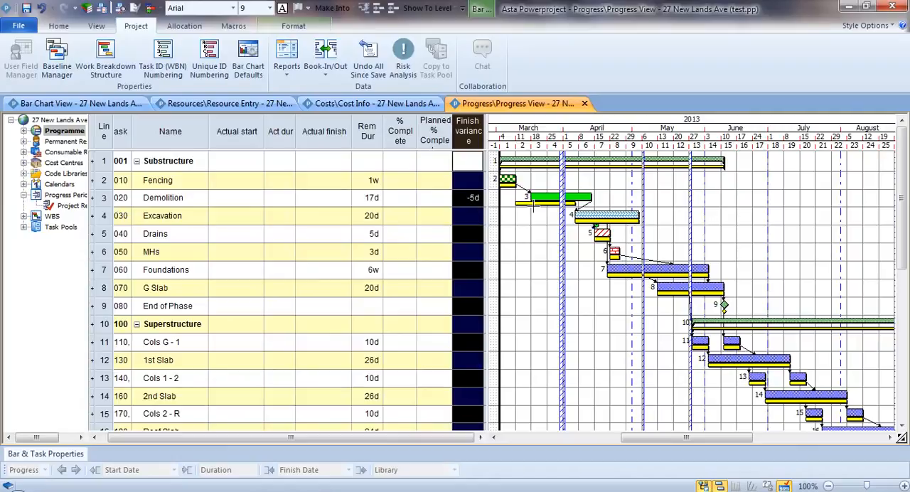
left_click(544, 196)
left_click_drag(543, 196, 533, 196)
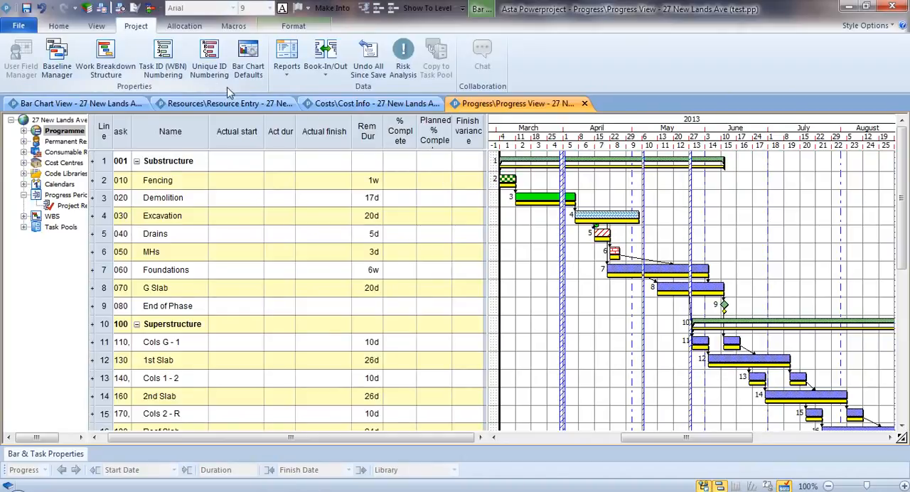
Step: Add a progress period named March 13 to the project libraries with a report date of 31/Mar/13
left_click(86, 9)
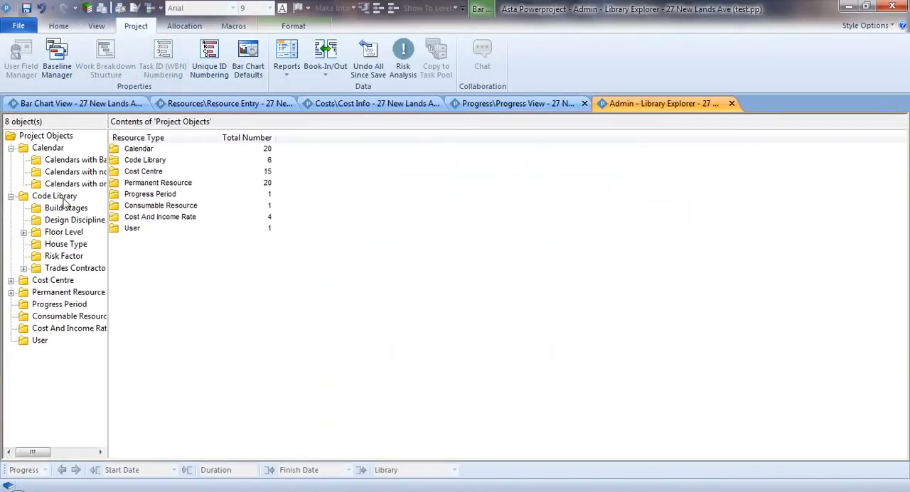
left_click(28, 307)
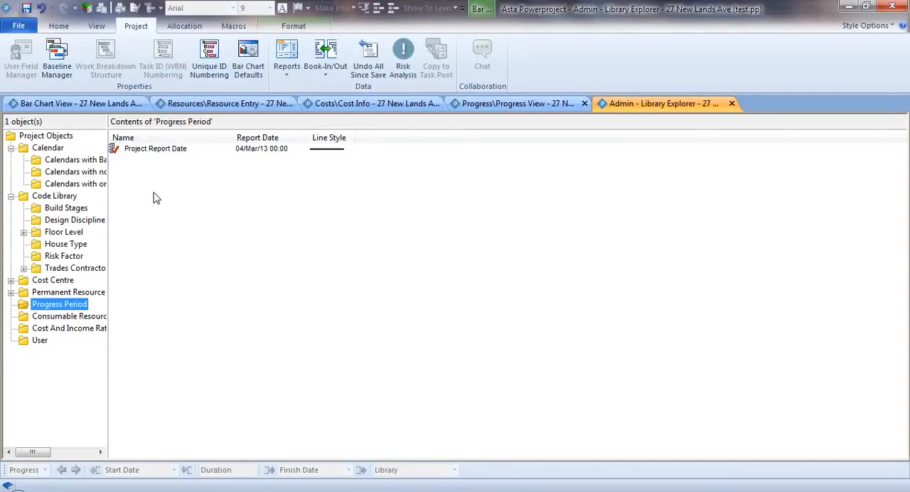
left_click(184, 164)
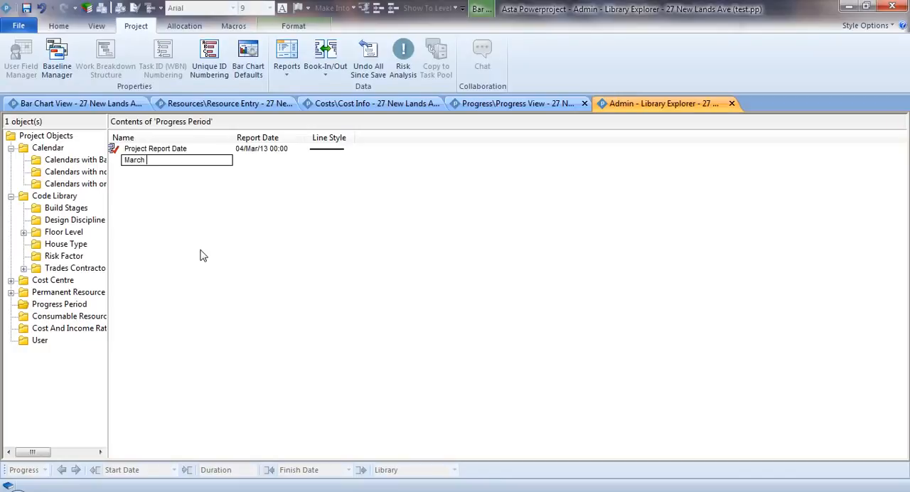
key("Return")
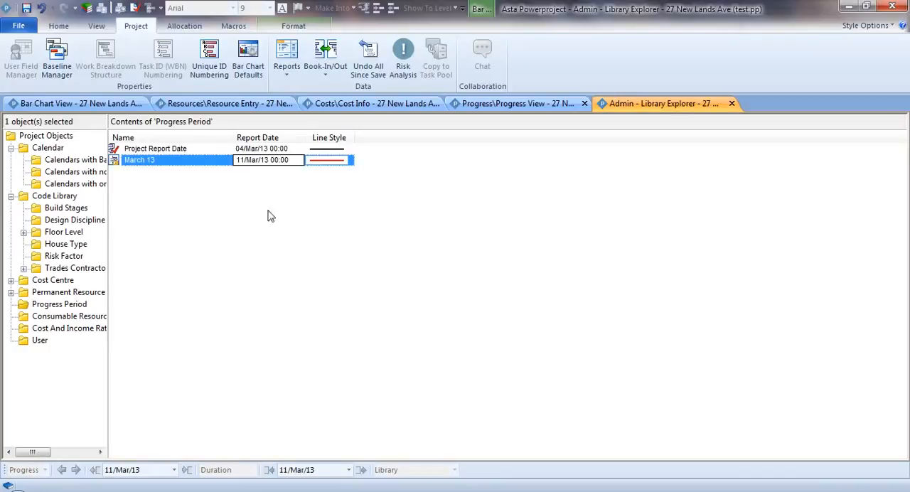
left_click(300, 162)
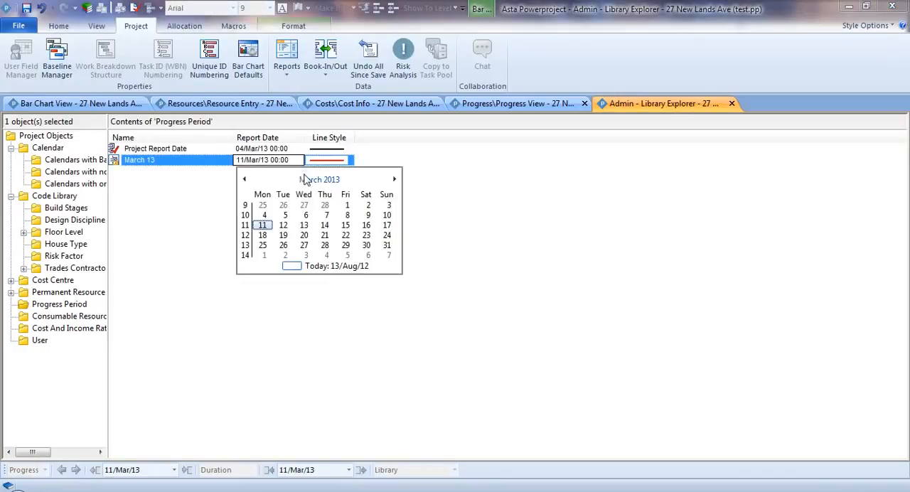
left_click(387, 245)
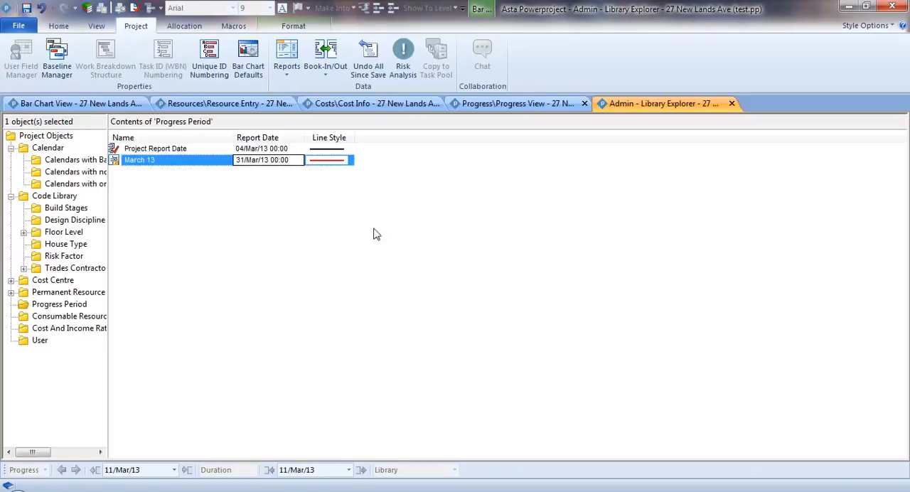
Step: Change the March 13 progress period's line colour to blue for both outline and fill
left_click(347, 162)
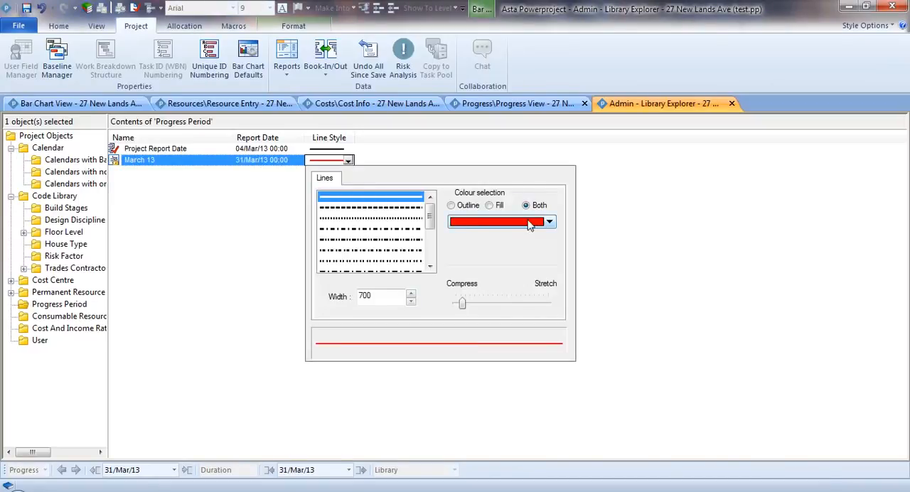
left_click(550, 224)
left_click(499, 237)
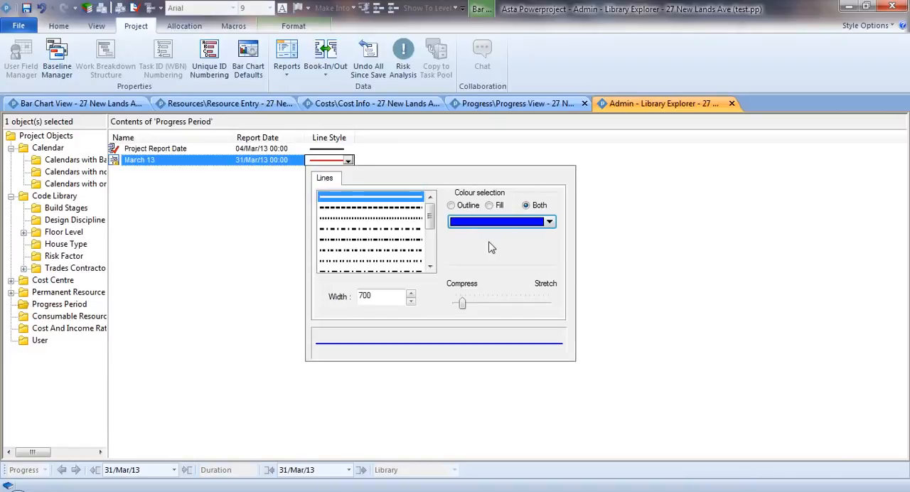
mouse_move(432, 215)
left_mouse_down()
mouse_move(435, 243)
mouse_move(435, 215)
left_mouse_up()
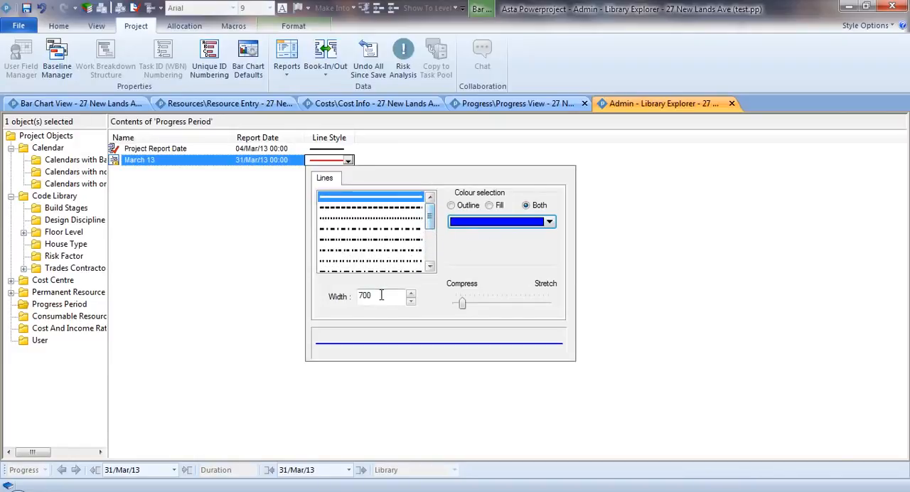
left_click_drag(381, 296, 346, 294)
left_click(261, 255)
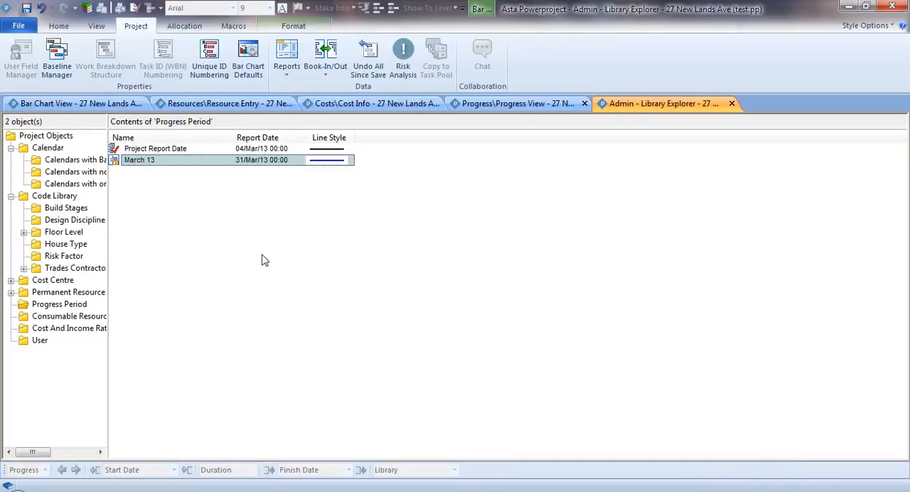
Step: Add a second progress period named April 13 with a report date of 28/Apr/13
left_click(163, 171)
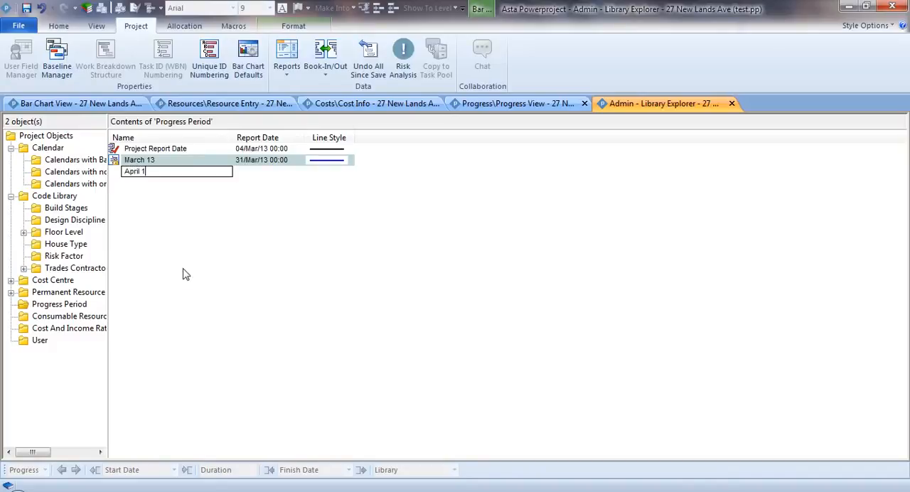
type("April 13")
key("Tab")
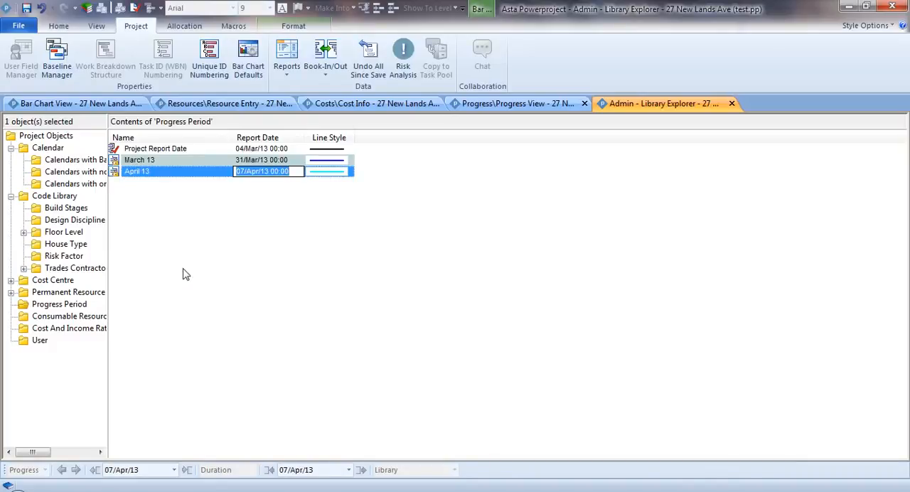
left_click(302, 173)
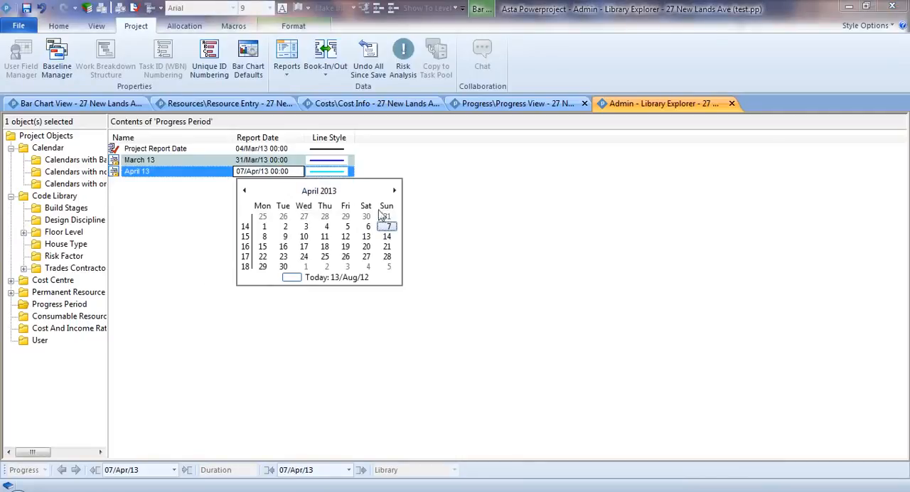
left_click(386, 257)
Step: Change the April 13 progress period's line colour to orange for both outline and fill
left_click(347, 173)
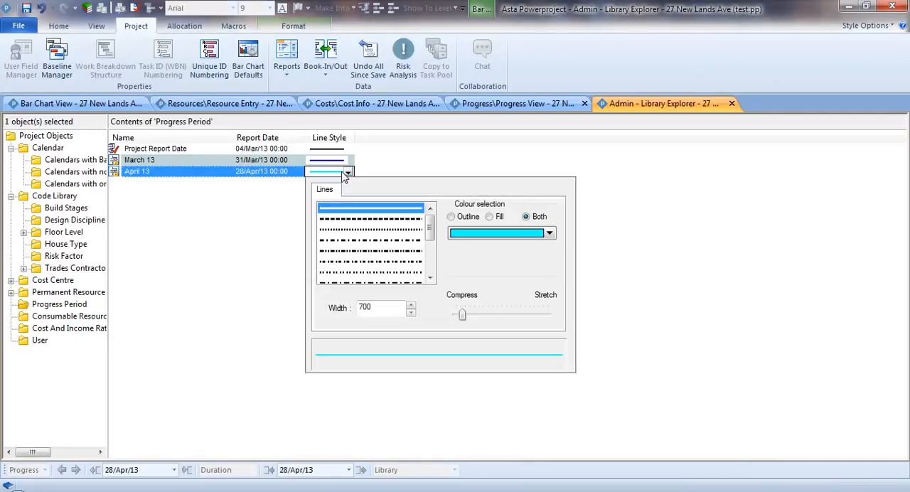
left_click(550, 233)
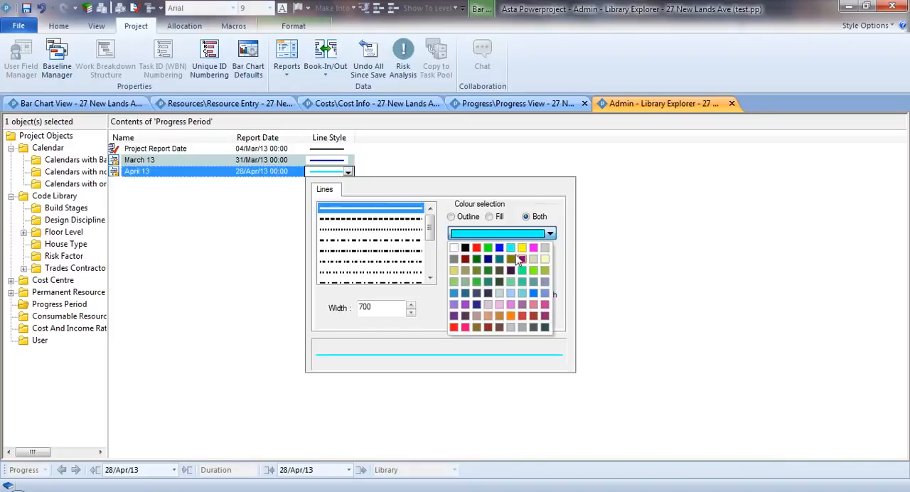
left_click(511, 316)
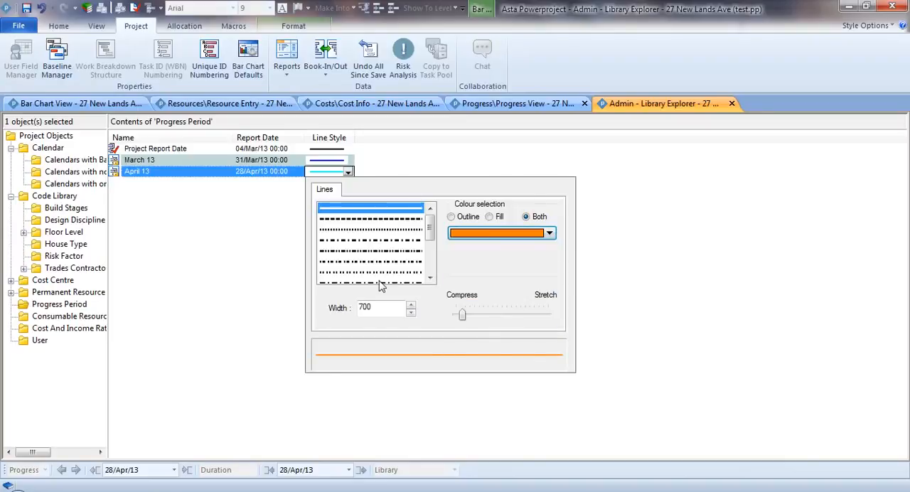
left_click(273, 261)
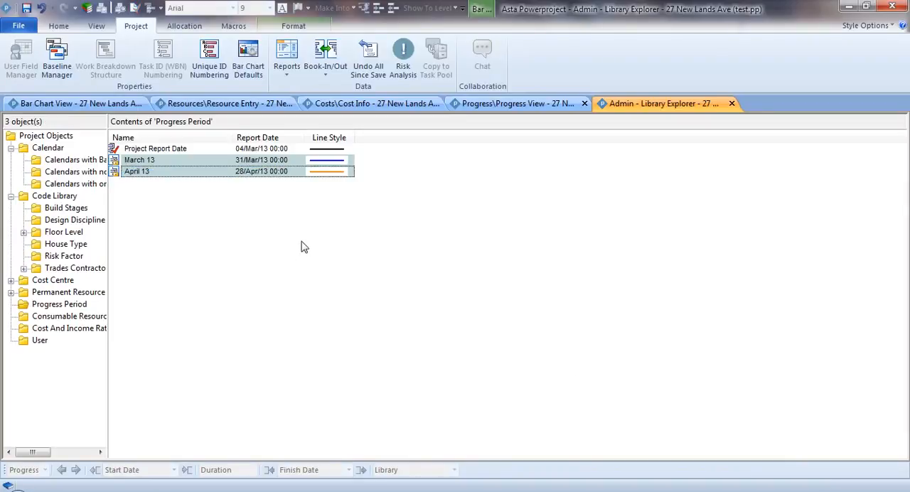
Step: Return to the Progress View, check the progress line settings in the bar chart formatting and leave without changing them
left_click(503, 107)
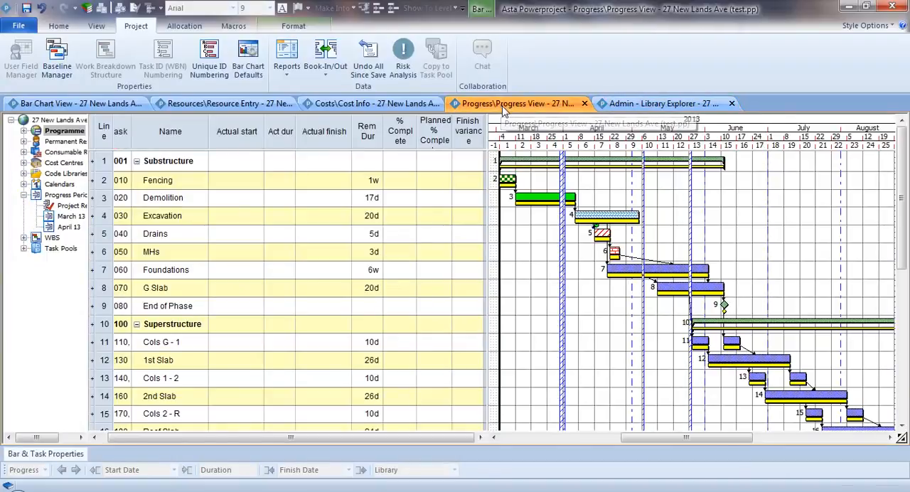
right_click(533, 274)
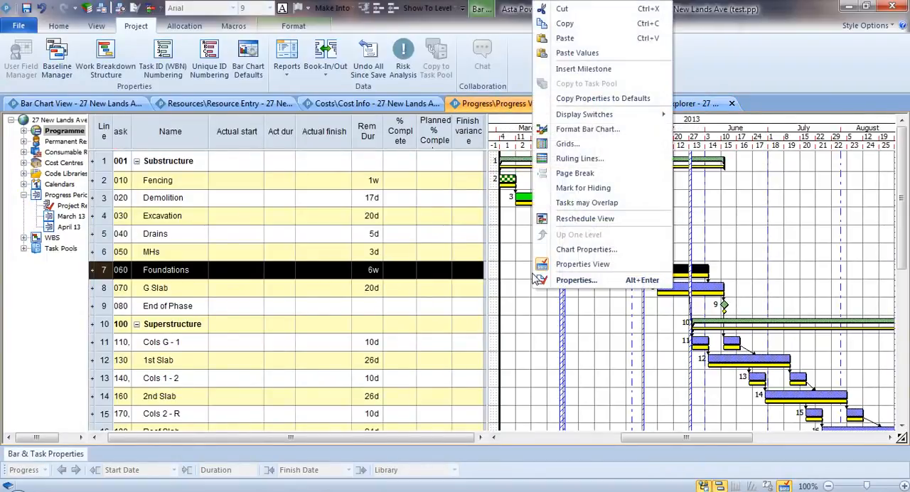
left_click(600, 135)
left_click(390, 157)
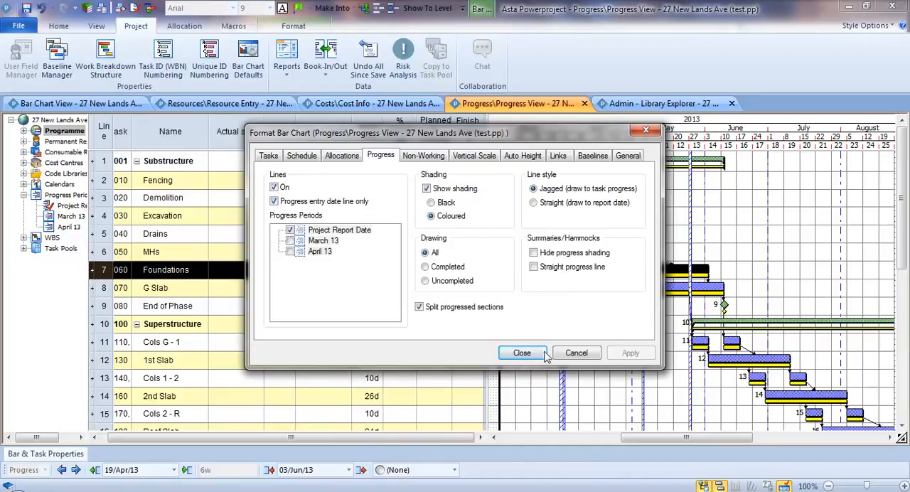
left_click(582, 354)
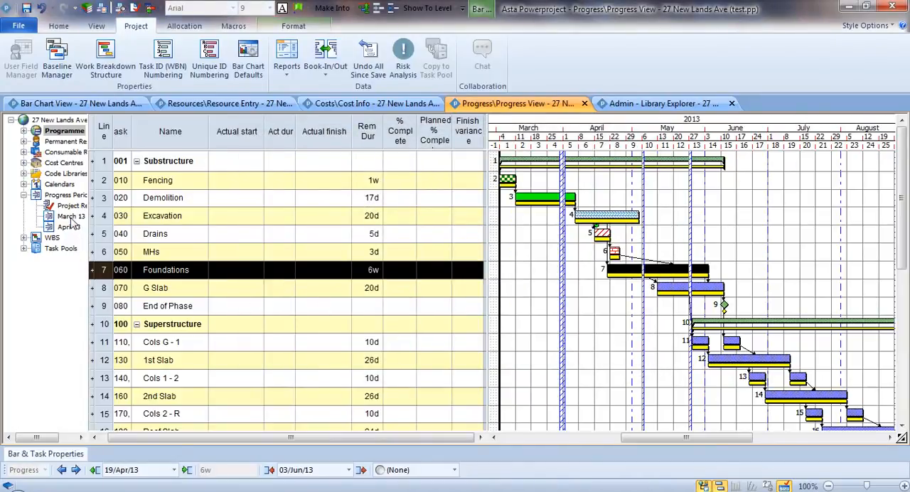
Step: Make the March 13 progress period the progress entry period
right_click(70, 218)
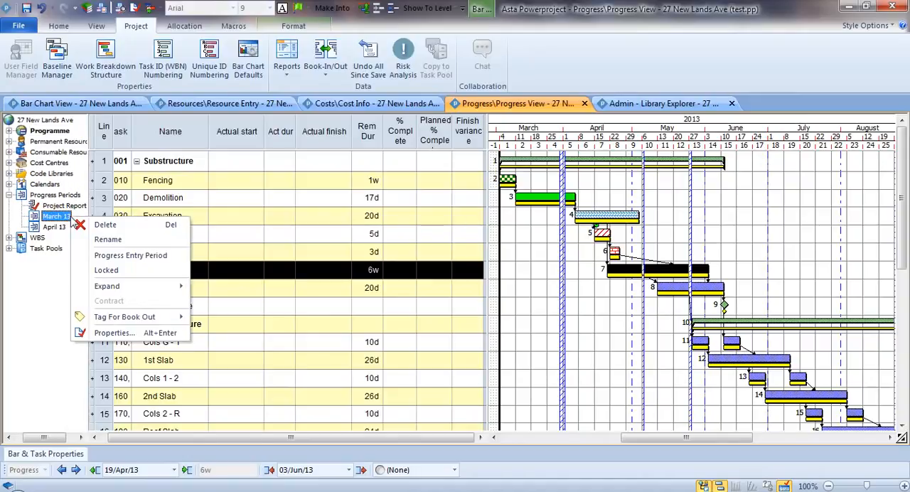
left_click(161, 261)
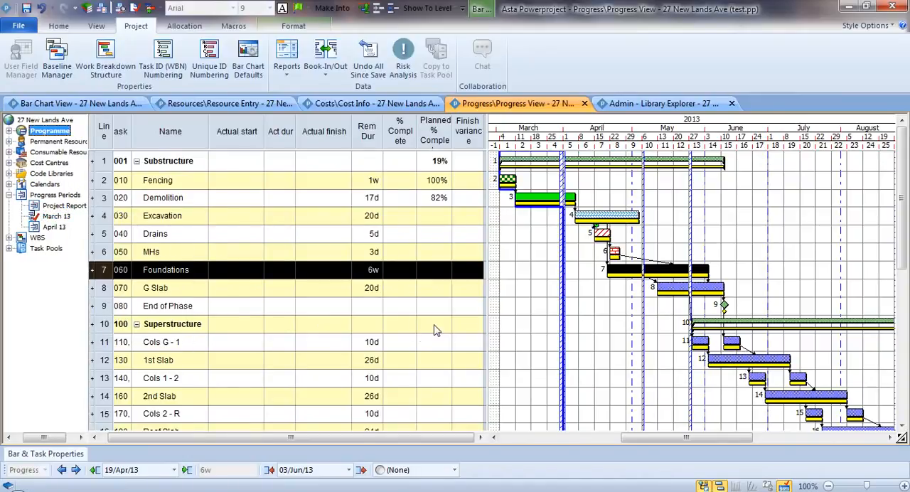
left_click(545, 306)
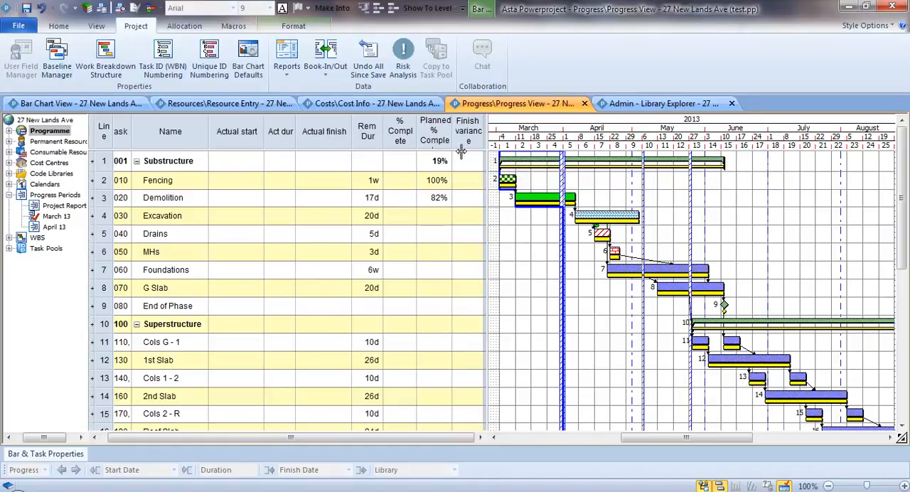
Step: Compare the planned percent complete values with the Demolition task's bar at the March 13 progress line
left_click(441, 137)
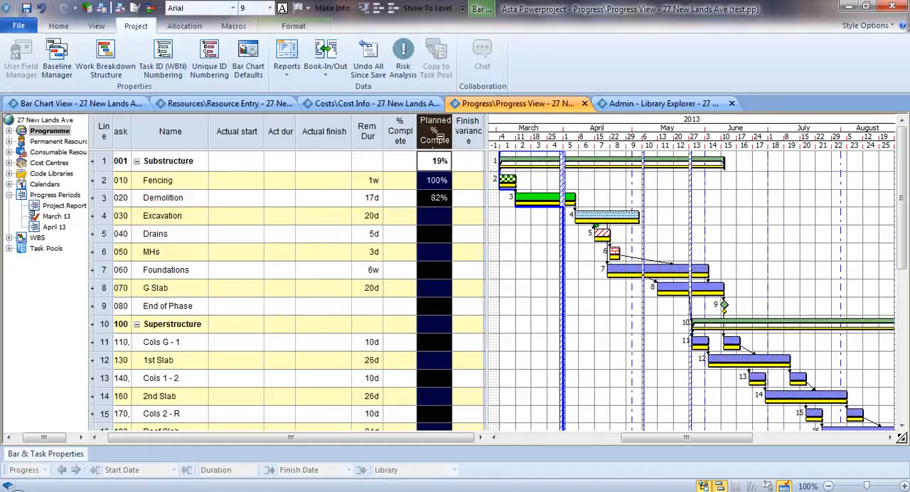
left_click(557, 204)
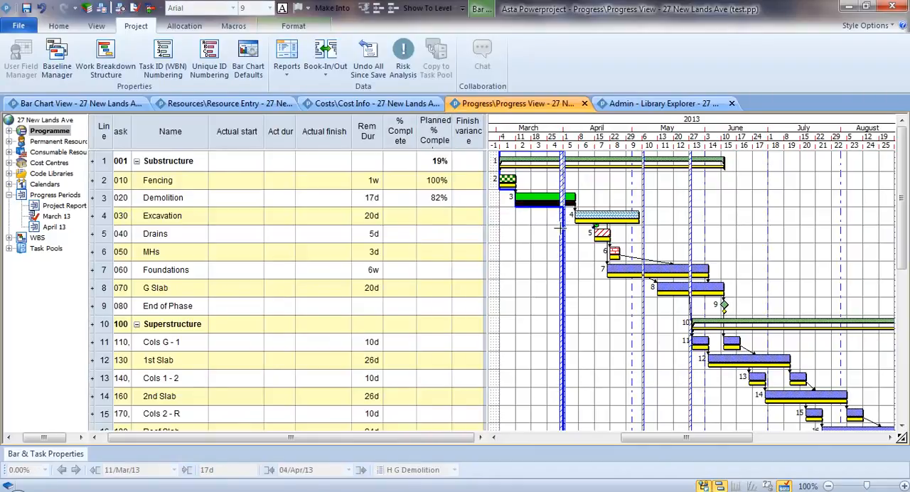
left_click(553, 221)
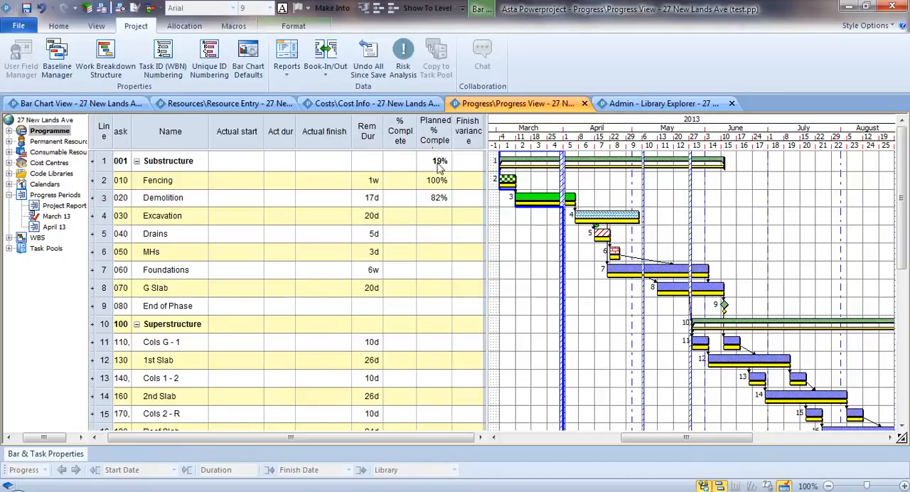
left_click(433, 134)
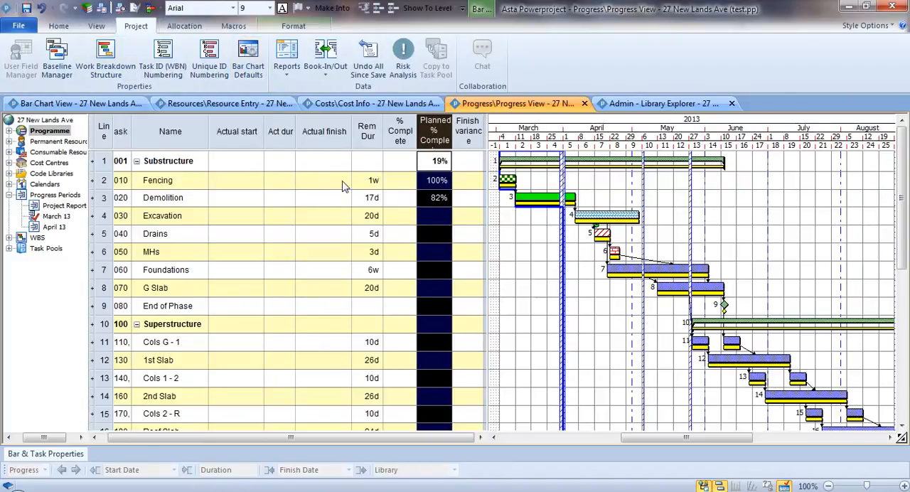
Step: Record the Fencing task as 100% complete with an actual finish of 07/Mar/13
left_click(400, 183)
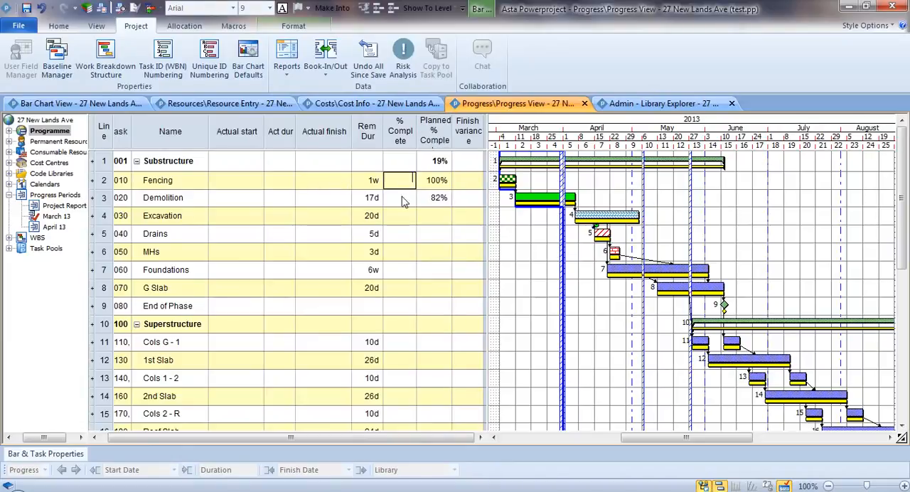
type("100")
key("Return")
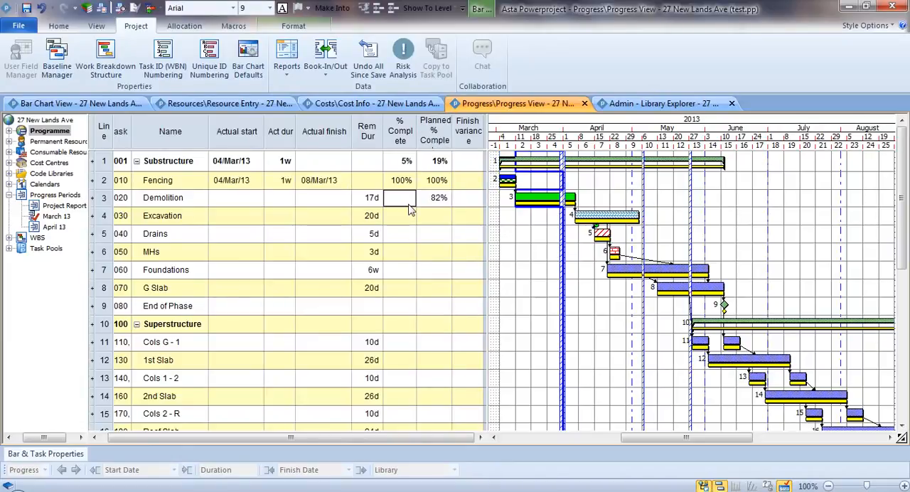
left_click(346, 182)
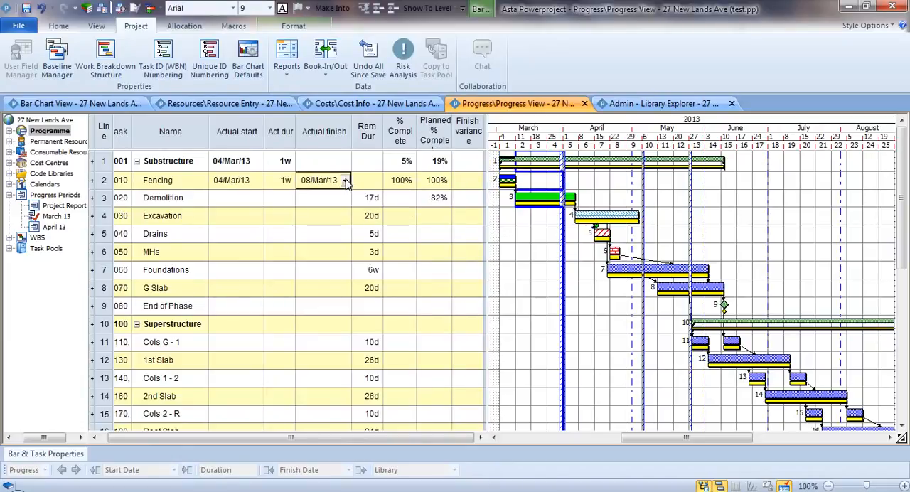
left_click(346, 184)
left_click(388, 238)
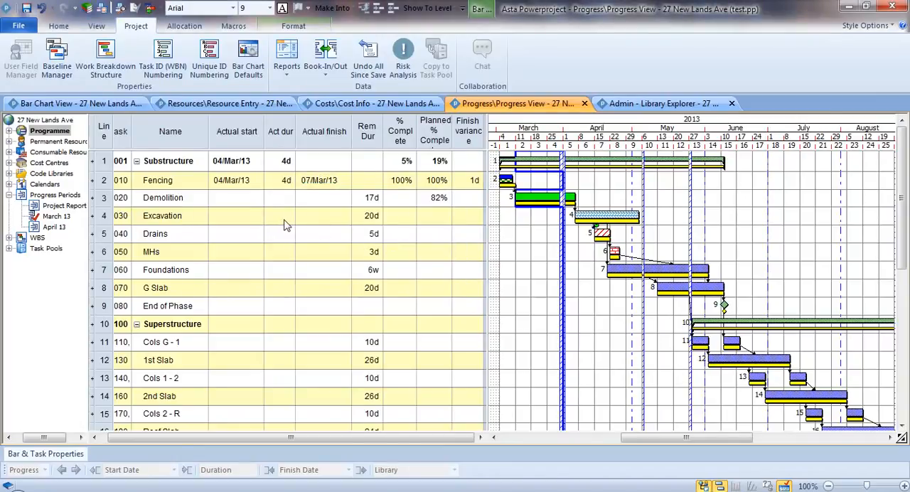
Step: Set the Demolition task's actual start to 12/Mar/13
left_click(245, 201)
type("12/3")
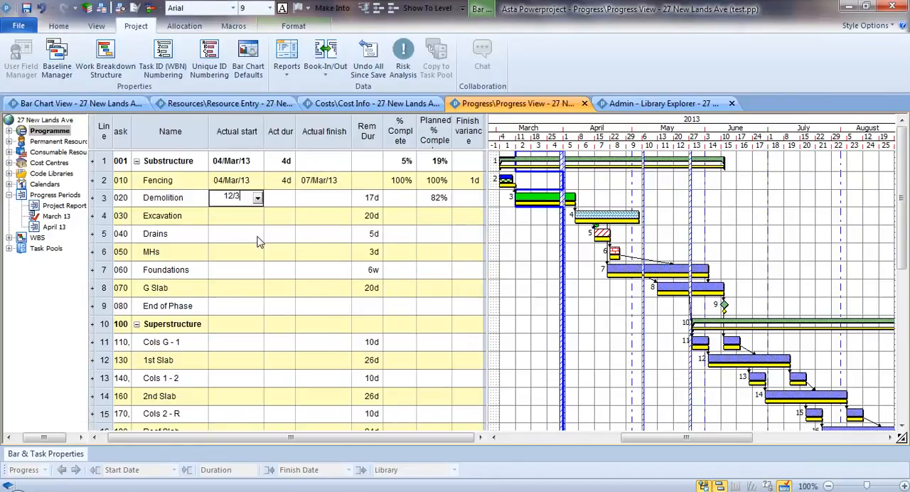
type("/13")
key("Return")
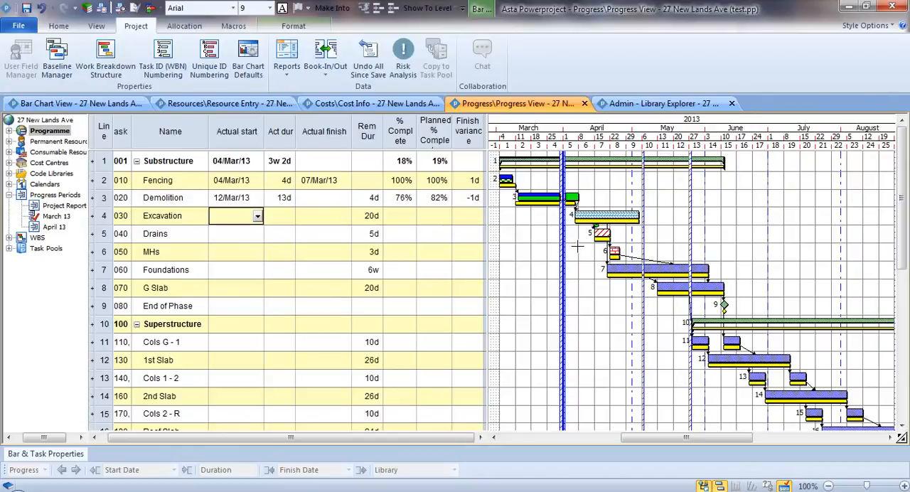
Step: Shorten the completed section of the Demolition bar to an actual duration of 10d and select its remaining section
left_click(554, 200)
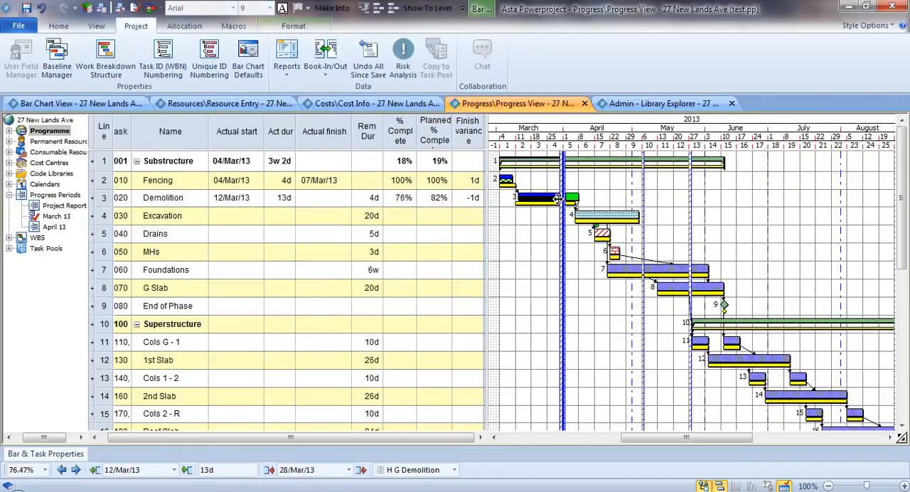
left_click_drag(560, 198, 551, 202)
left_click(573, 197)
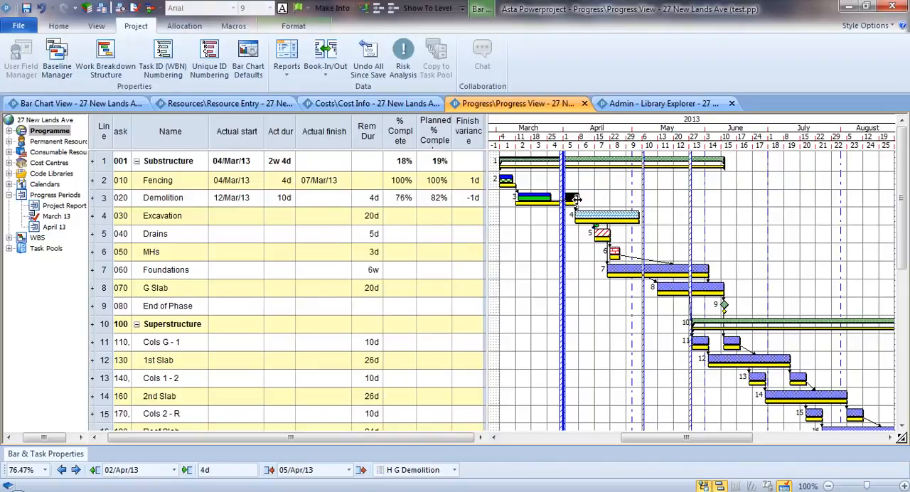
Step: Set the Demolition task's remaining duration to 5 days and check the actual duration of its completed section
double_click(366, 198)
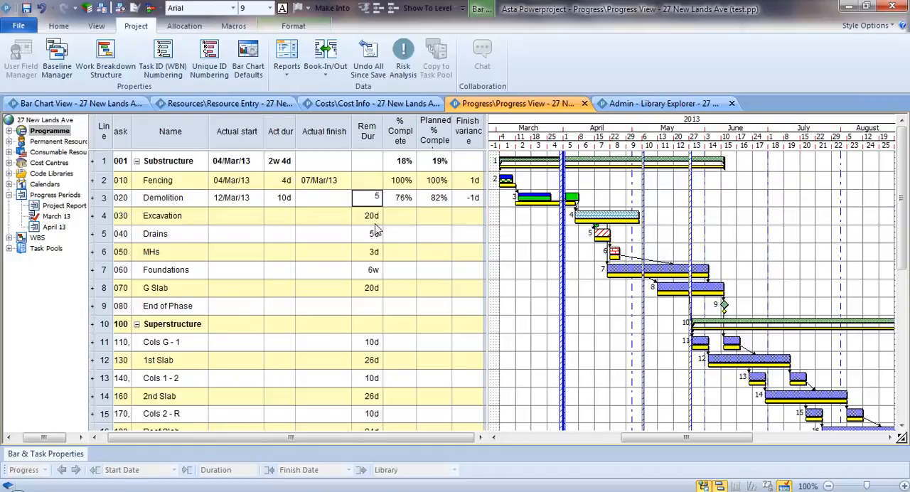
key("Return")
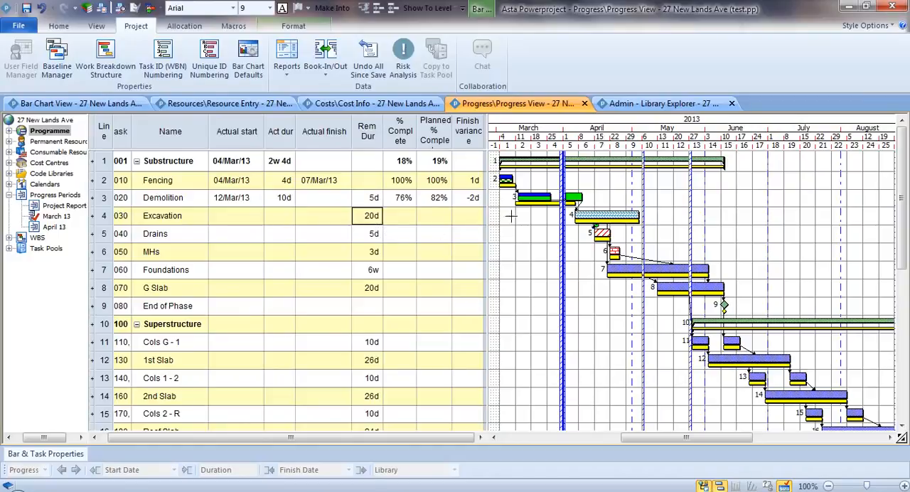
left_click(532, 197)
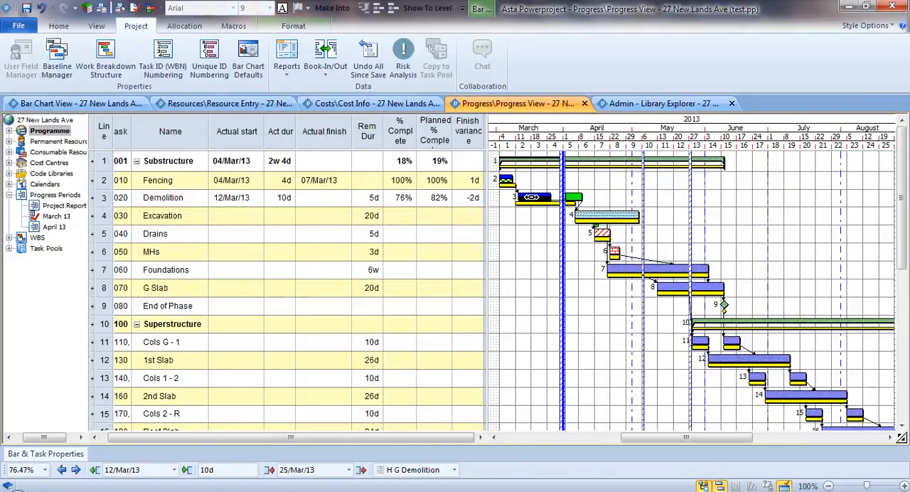
left_click(278, 201)
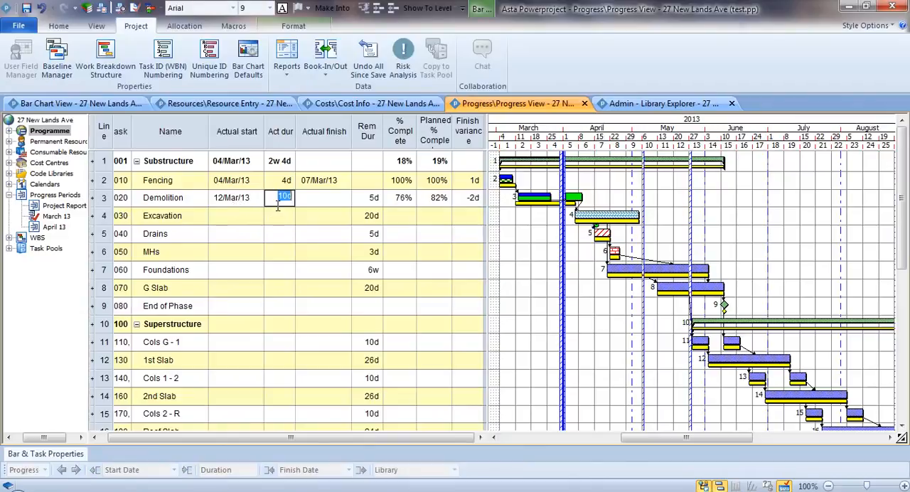
left_click(540, 241)
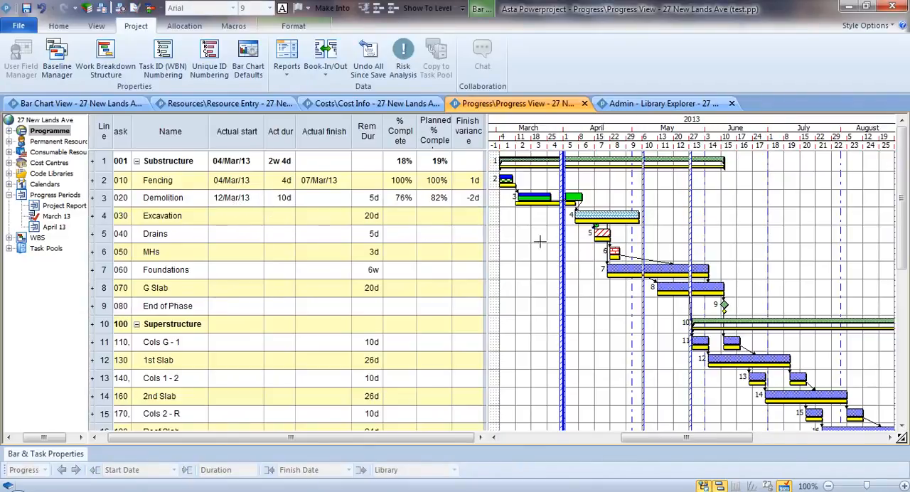
Step: Reschedule the branch from the March 13 progress and review the finish variance of the tasks
left_click(62, 27)
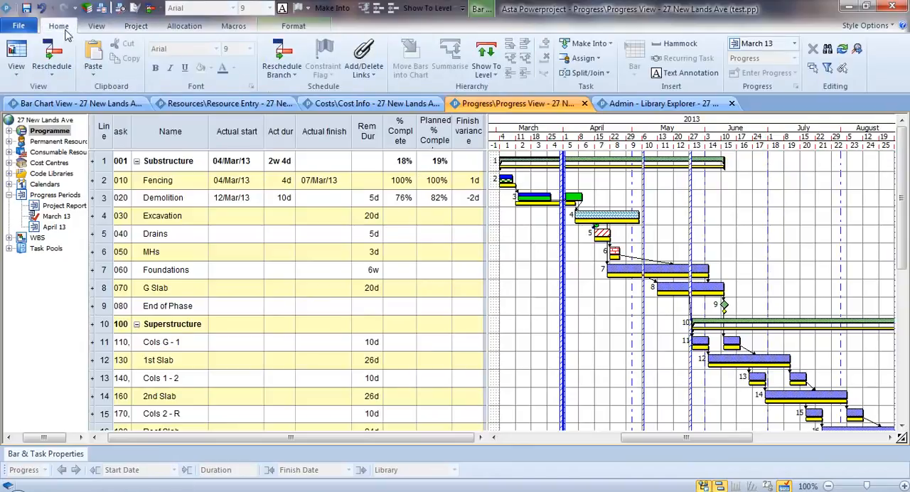
left_click(288, 57)
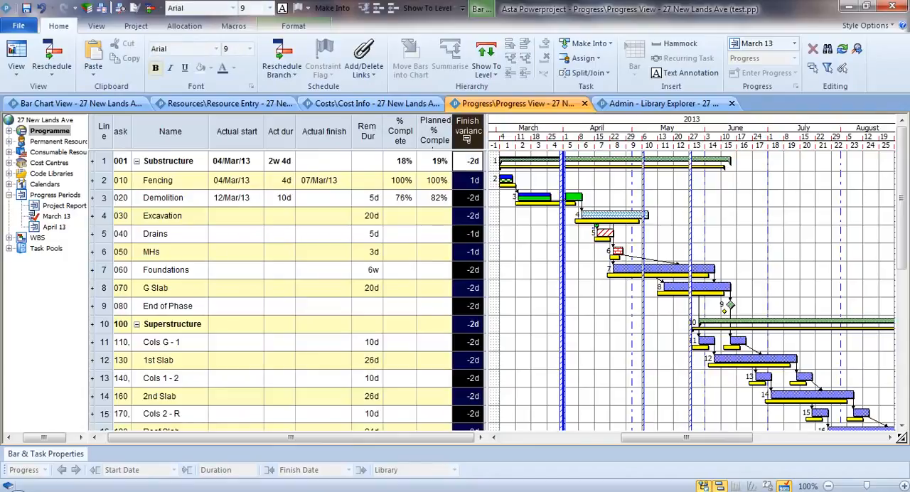
left_click(466, 135)
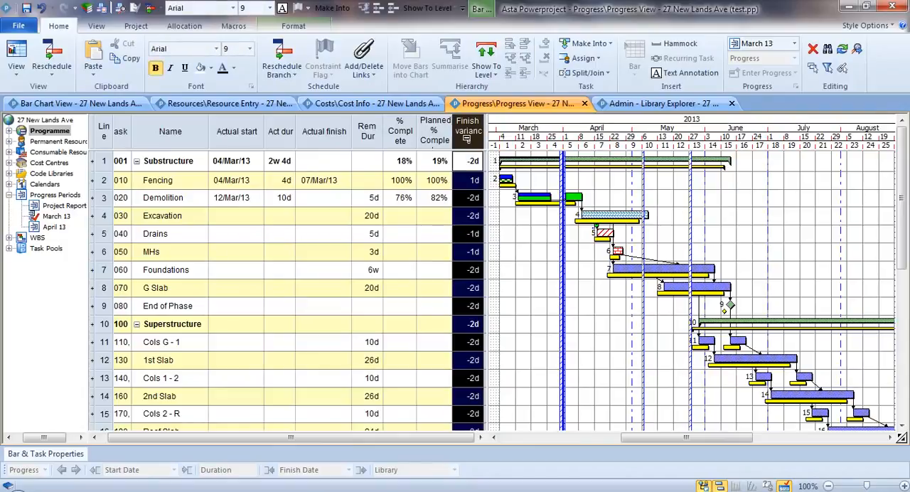
left_click(519, 272)
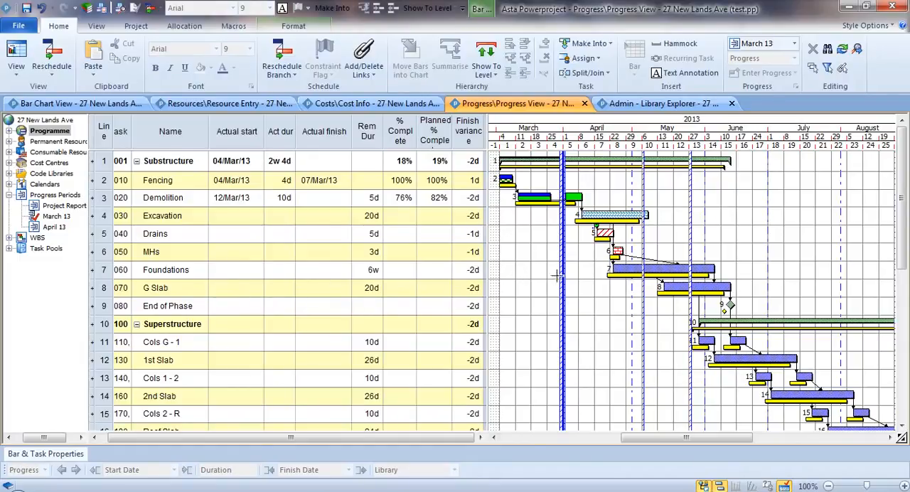
Step: Make April 13 the progress entry period and review the planned percent complete of the tasks
right_click(54, 227)
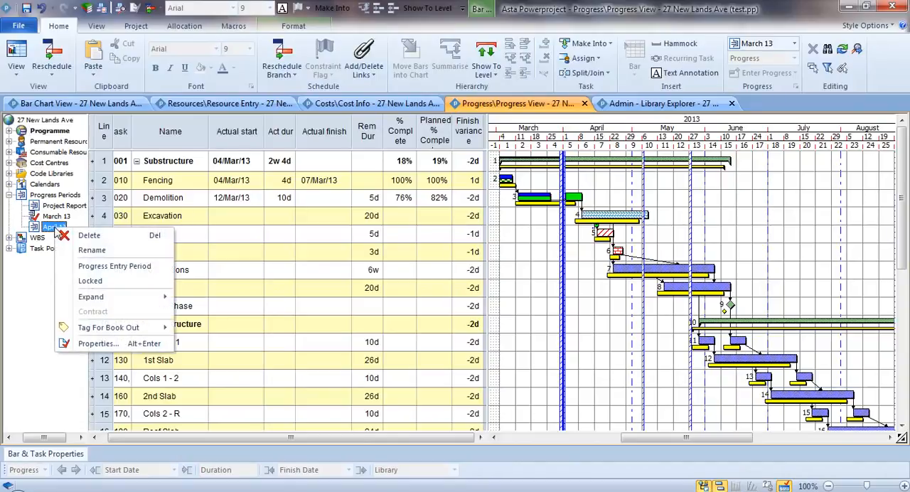
left_click(158, 273)
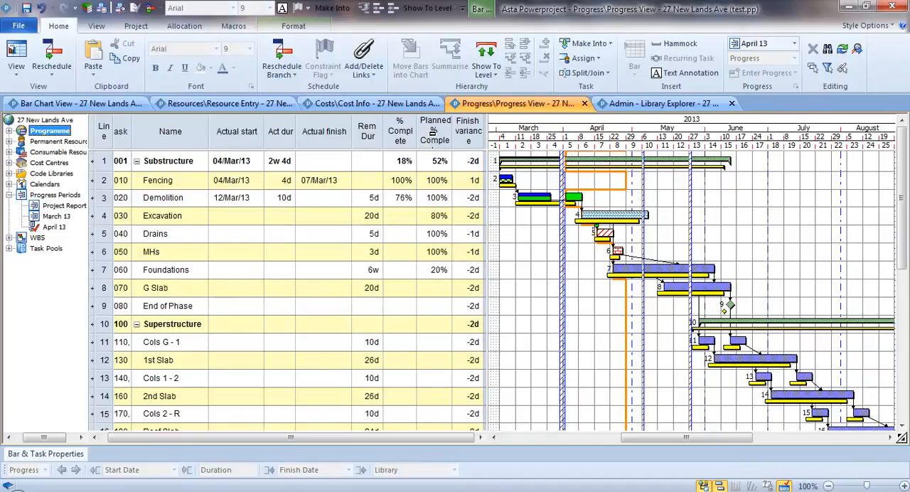
left_click(434, 132)
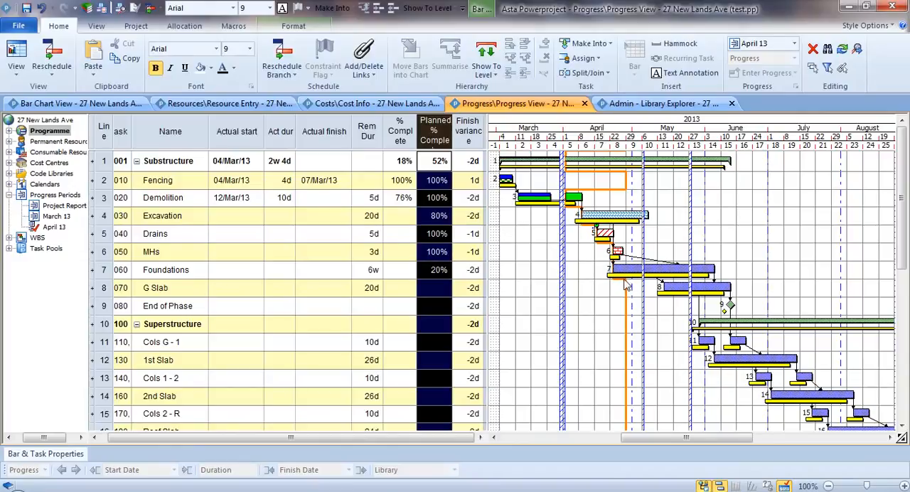
left_click(616, 221)
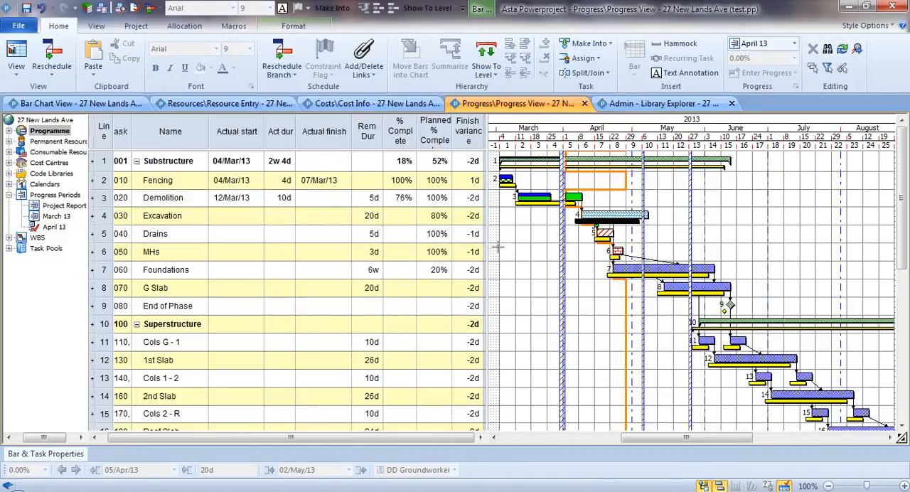
left_click(528, 245)
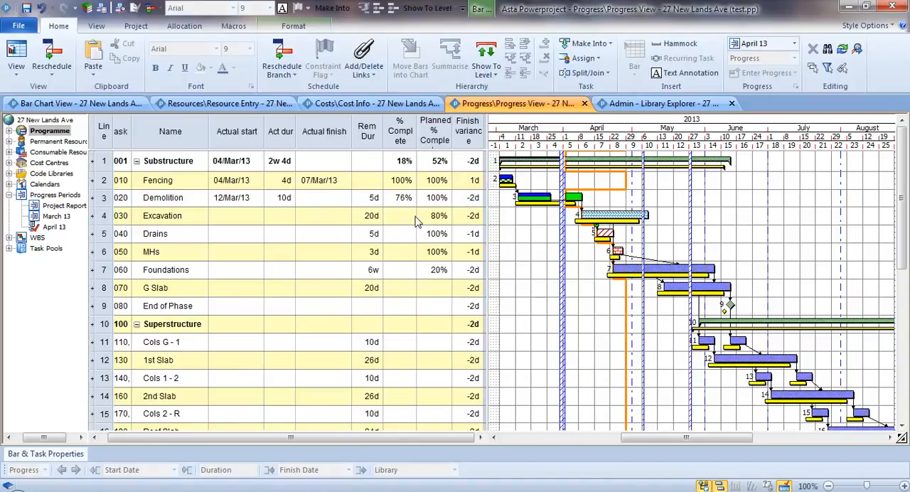
Step: Set the Demolition task to 100% complete with an actual finish of 09/Apr/13
left_click(392, 202)
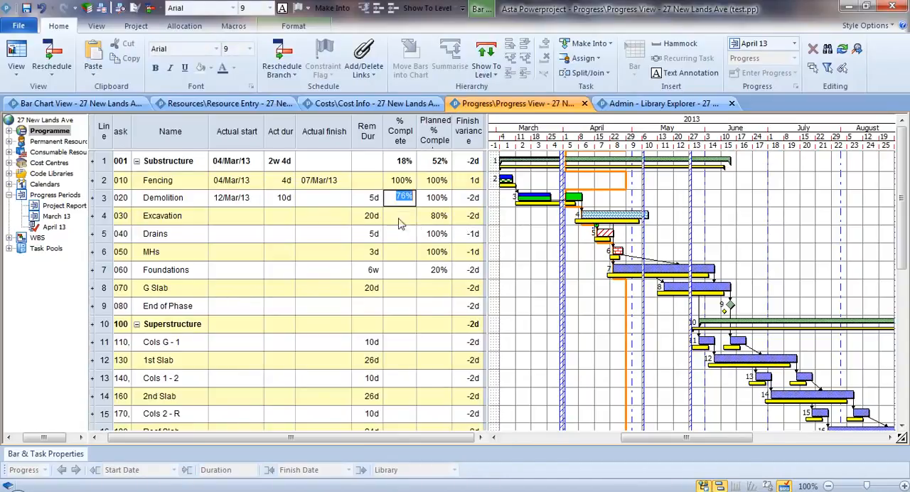
type("100")
key("Return")
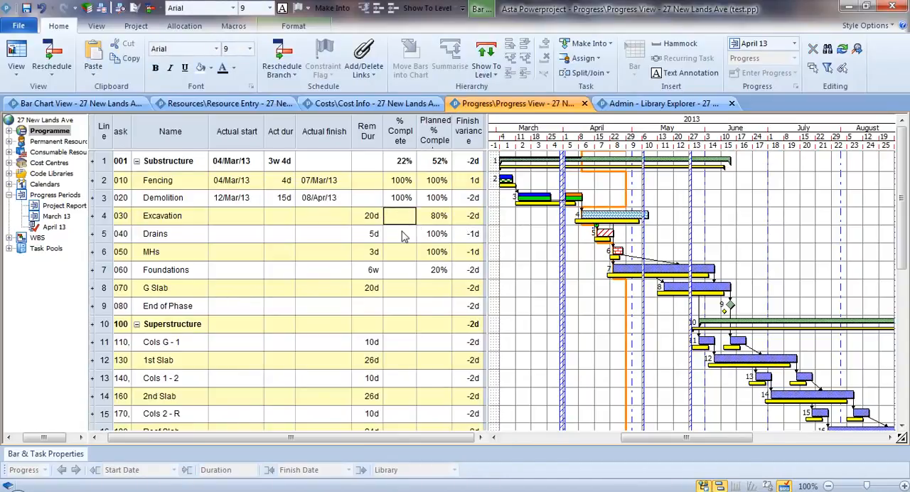
left_click(349, 202)
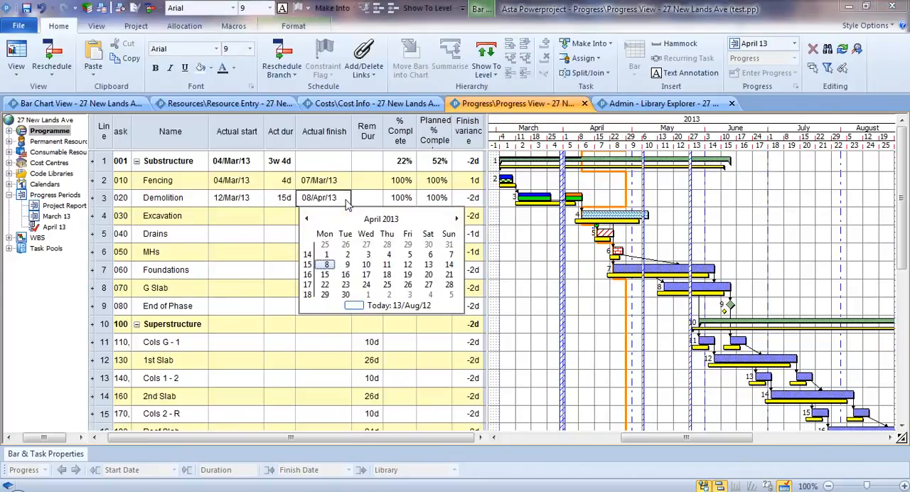
left_click(347, 265)
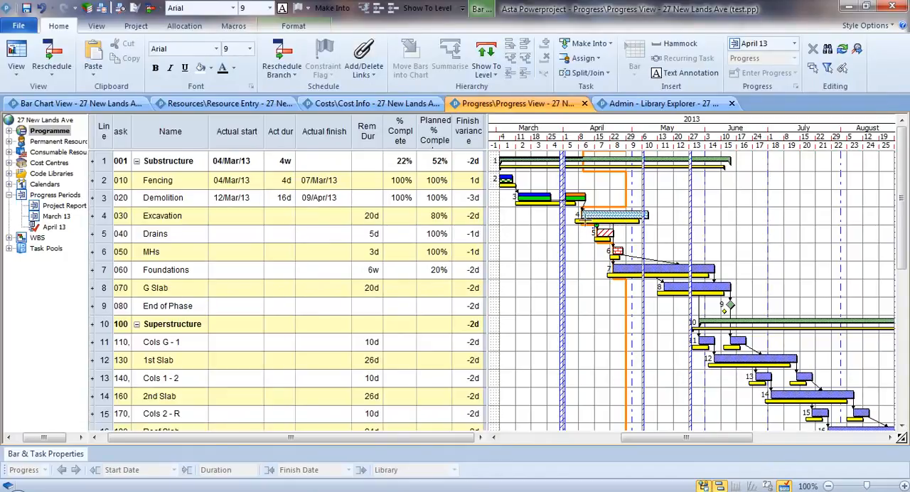
Step: Enter April progress of 90% complete for Excavation and 100% complete for Drains
left_click(399, 217)
key("Return")
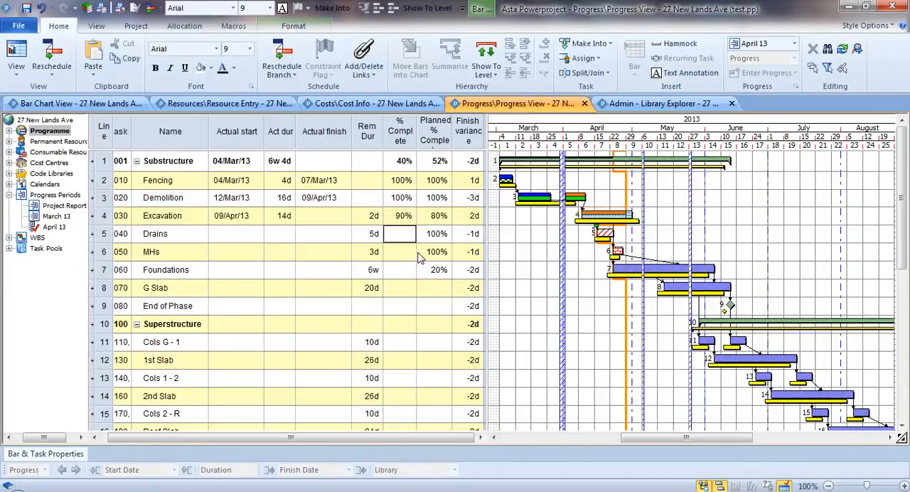
type("100")
key("Return")
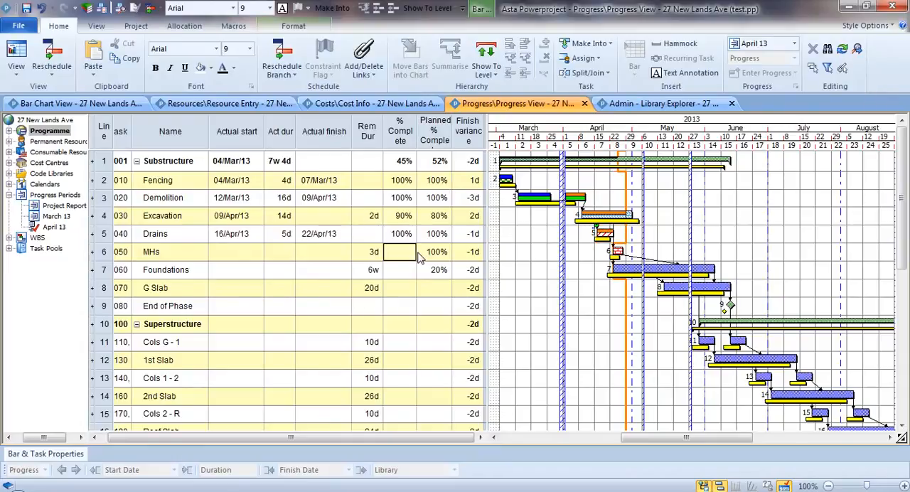
Step: Enter April progress of 100% complete for MHs and 25% complete for Foundations
type("100")
key("Return")
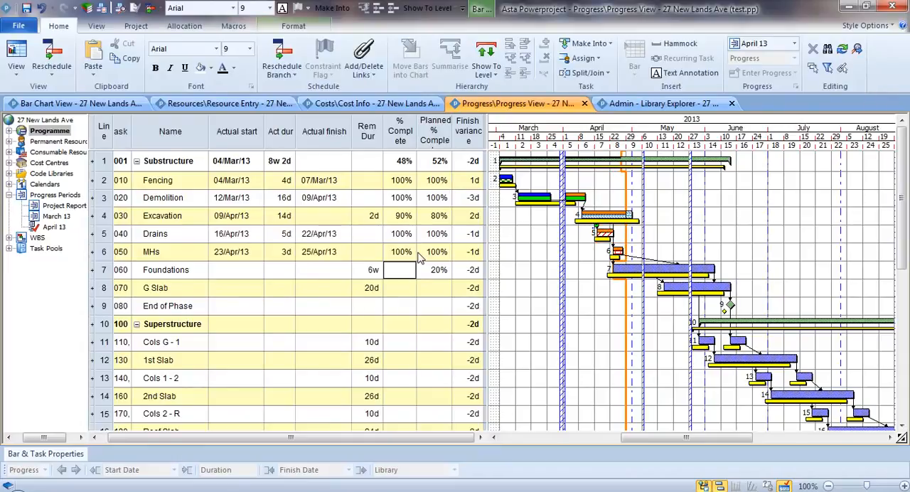
type("25")
key("Return")
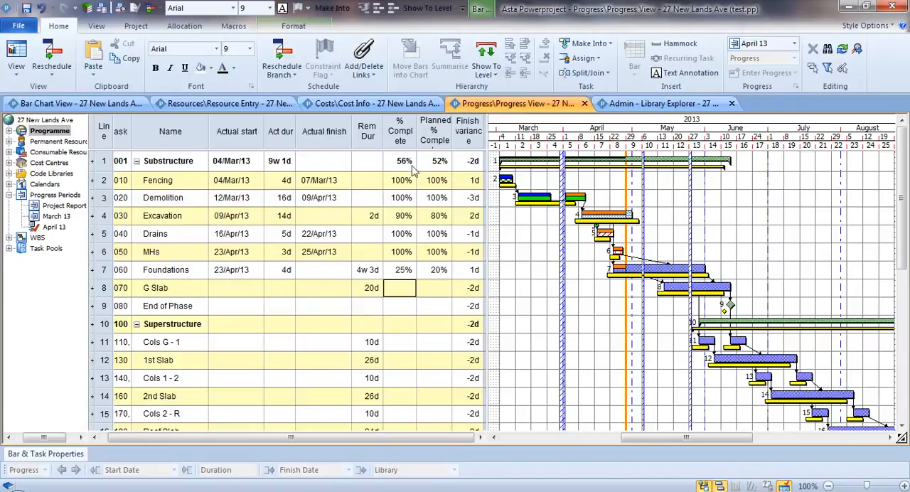
Step: Reschedule the branch from the April 13 progress and review the finish variance of the tasks
left_click(283, 57)
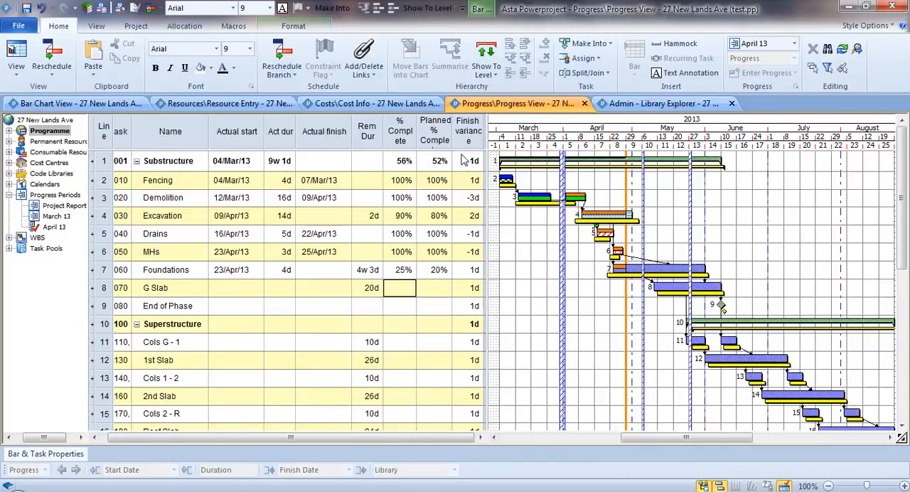
left_click(468, 131)
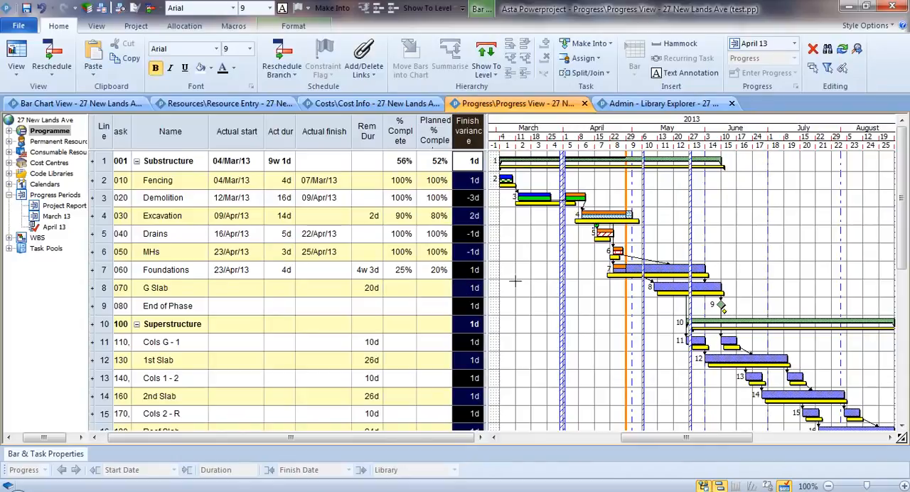
left_click(528, 284)
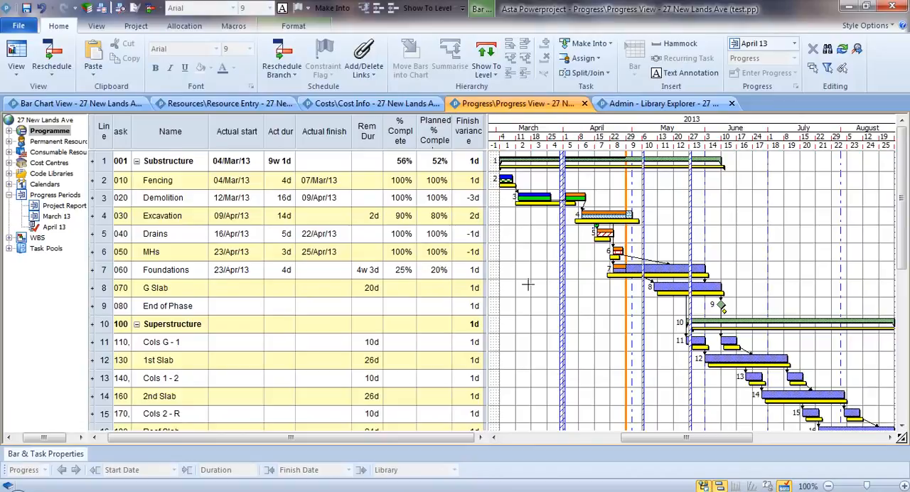
Step: Run a Progress Expert report on OPC Weighting against the Original Plan baseline, scoped to the branch and without code library categories
left_click(245, 29)
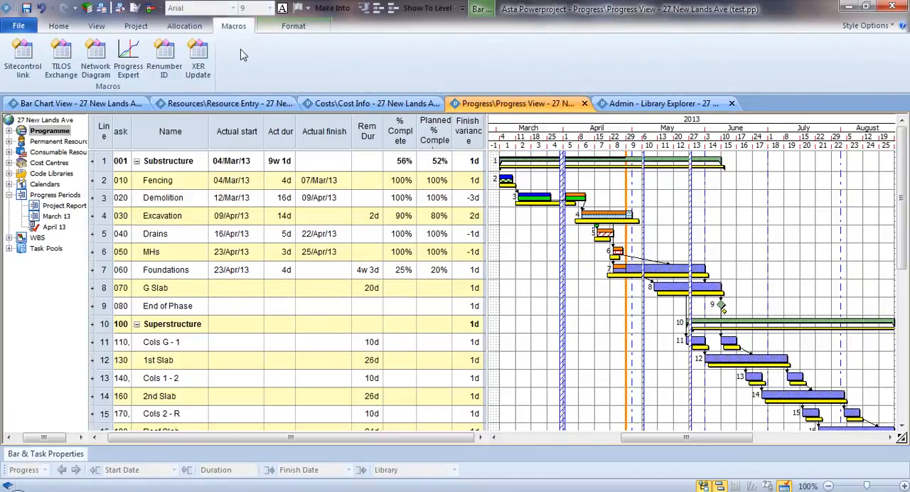
left_click(133, 54)
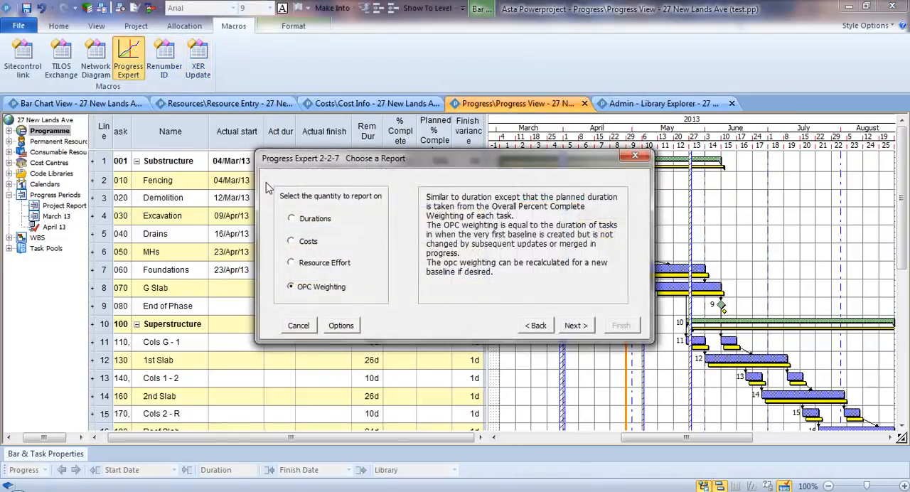
left_click(582, 325)
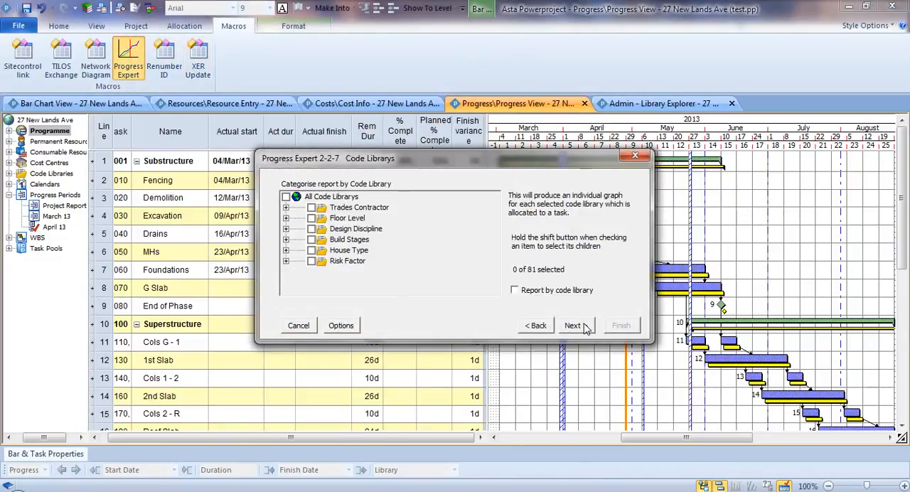
left_click(574, 326)
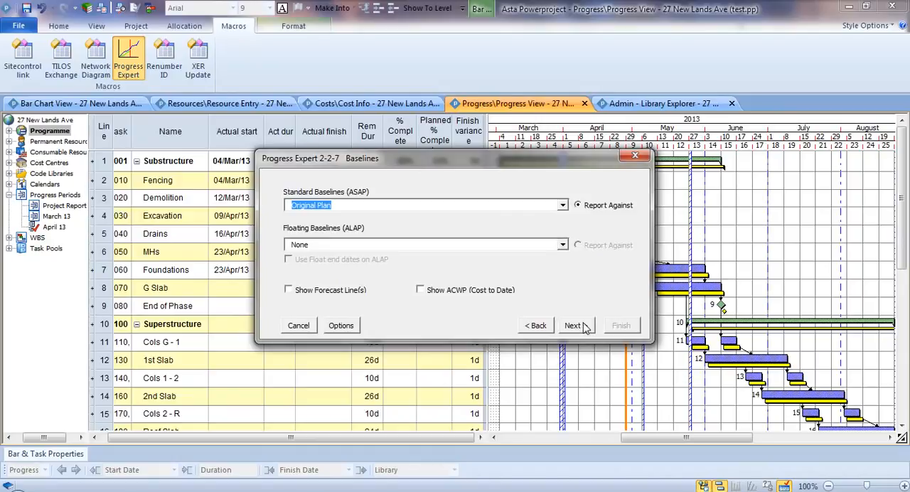
left_click(584, 327)
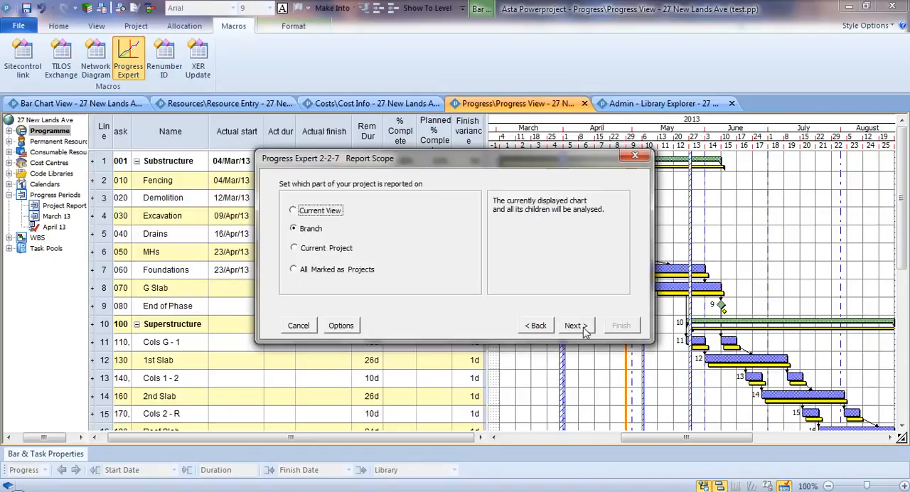
left_click(581, 326)
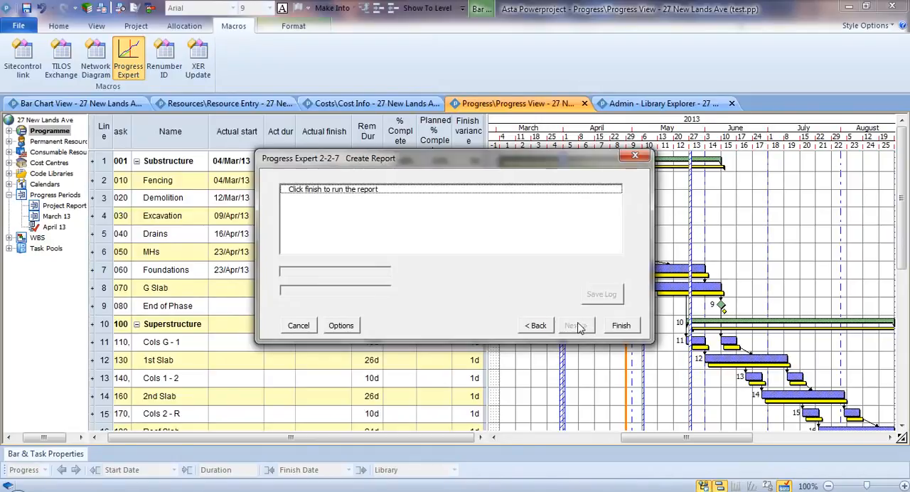
left_click(621, 327)
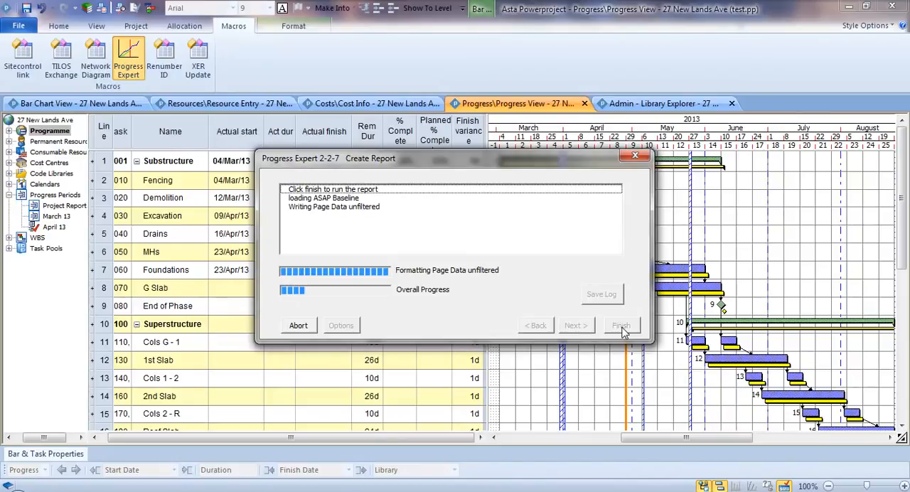
left_click(483, 283)
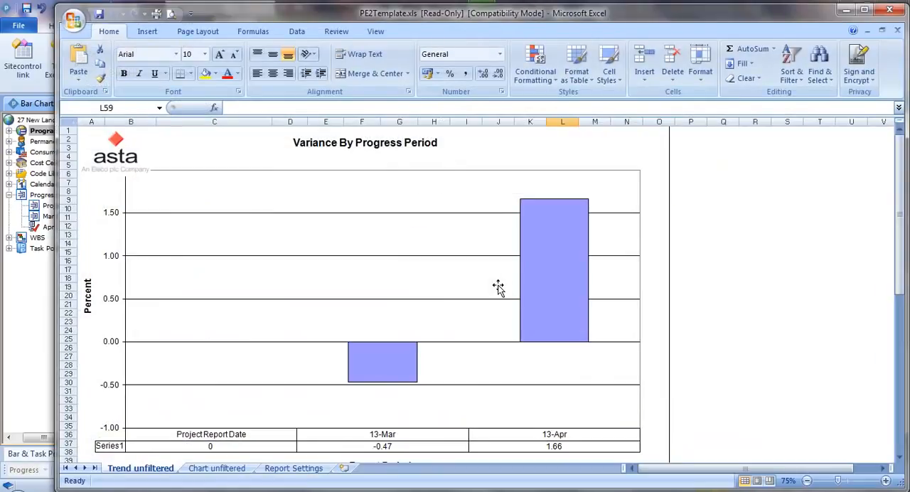
Step: Examine the report's unfiltered progress chart and its schedule and cost variance figures, and close Progress Expert to return to Asta Powerproject
left_click(242, 470)
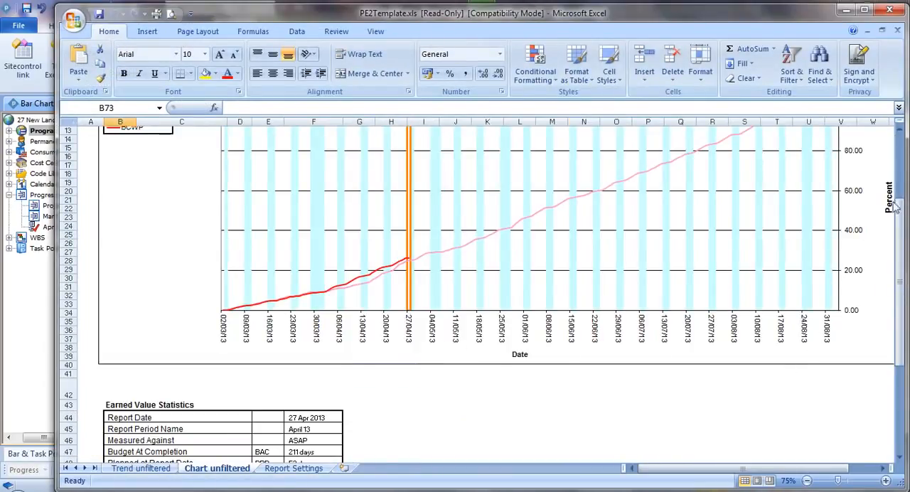
left_click_drag(898, 209, 901, 172)
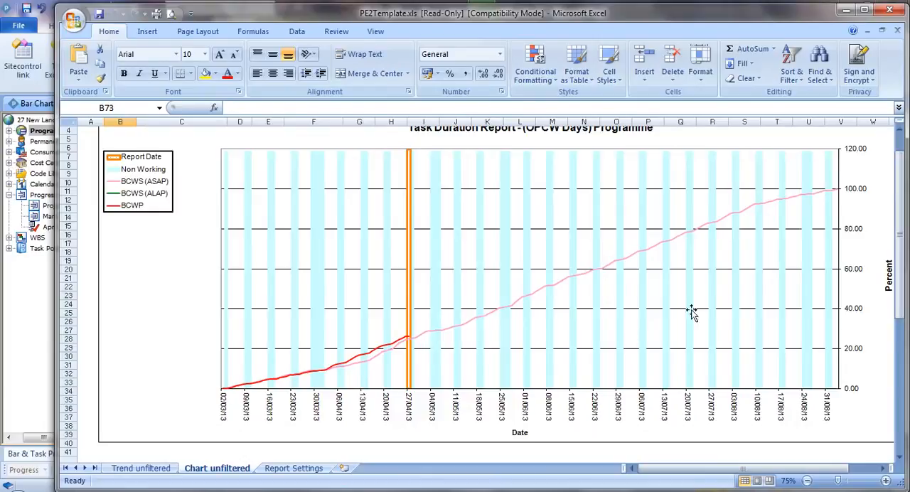
left_click_drag(900, 265, 900, 385)
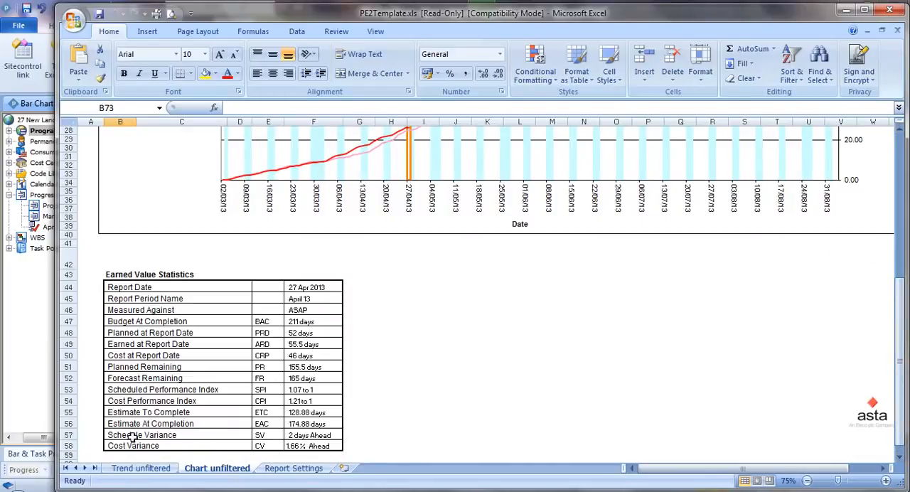
left_click_drag(132, 436, 332, 434)
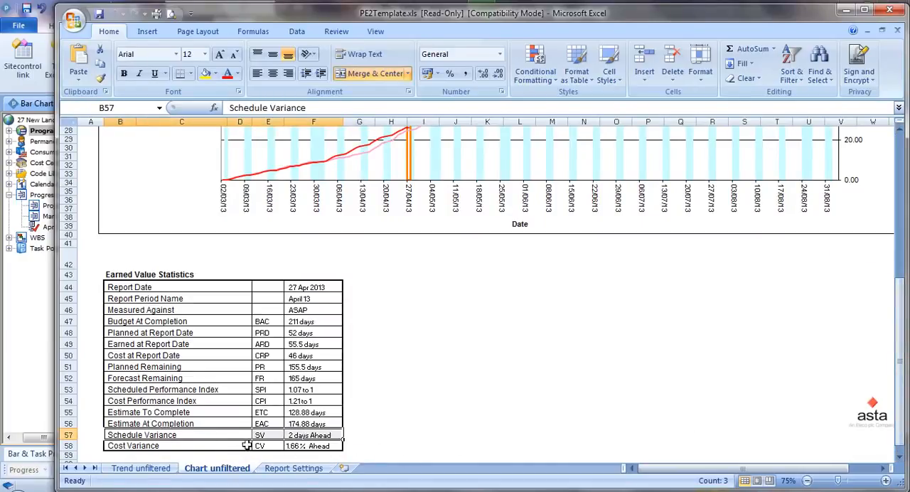
left_click_drag(213, 445, 303, 445)
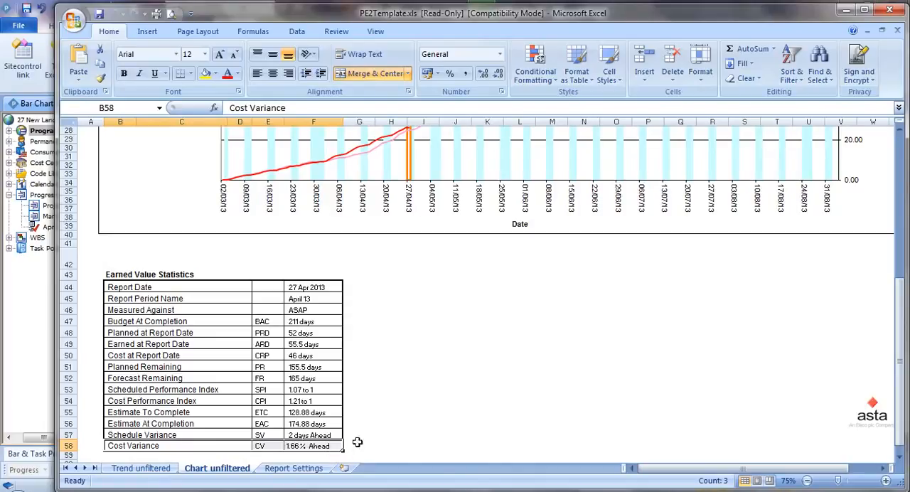
left_click(401, 355)
scroll(408, 363, "up", 4)
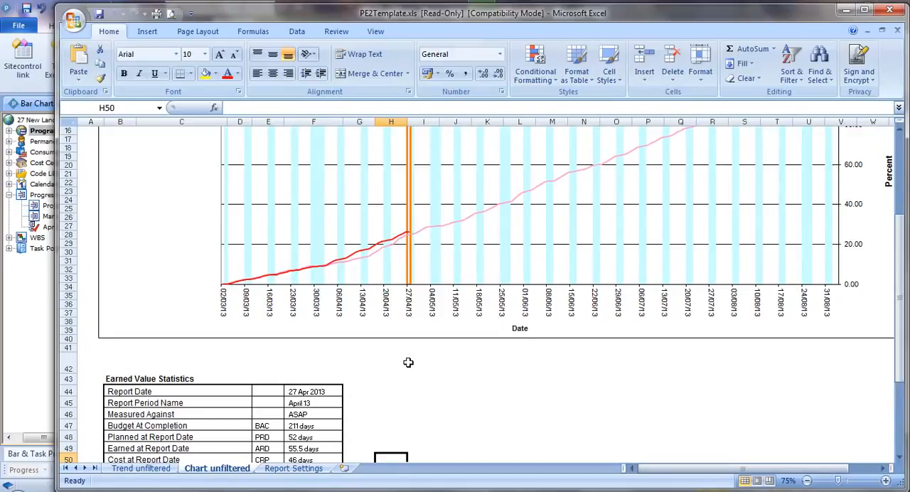
left_click(847, 10)
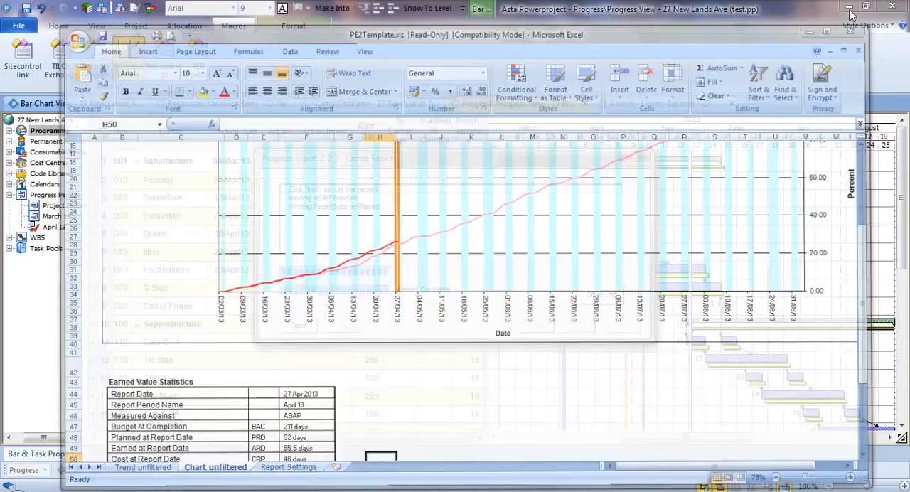
left_click(298, 325)
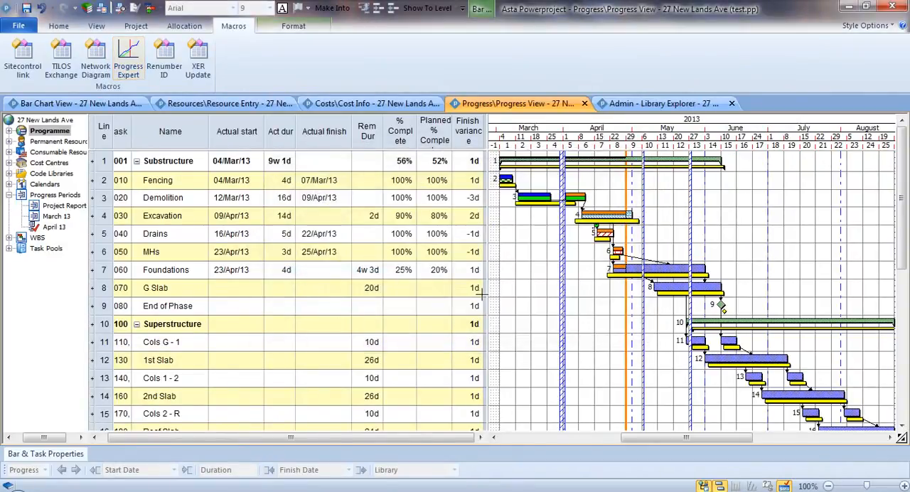